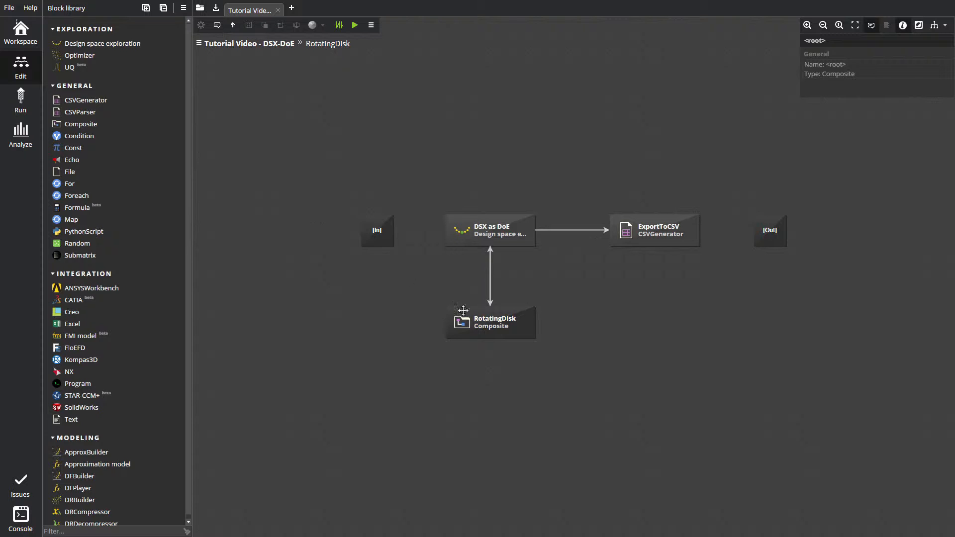
Open the RotatingDisk composite and review the GenerateInput block's template, operations and variables without changing them.
double_click(532, 323)
double_click(466, 283)
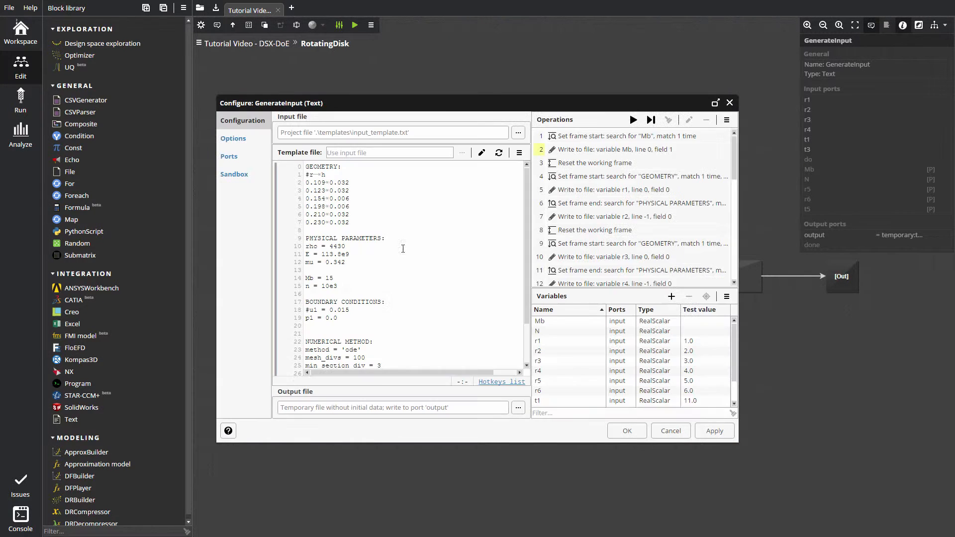
click(242, 158)
scroll(546, 165, down, 1)
click(670, 430)
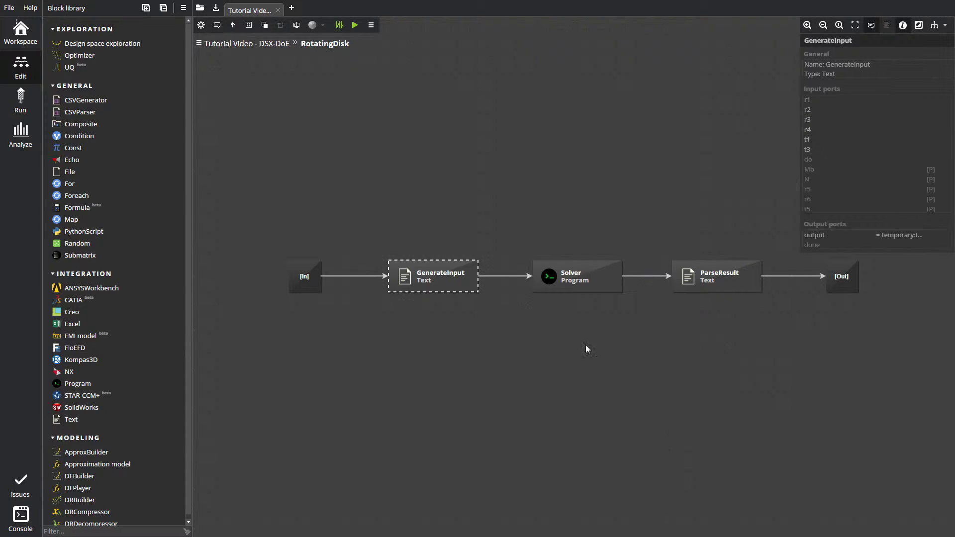
Review the workflow's monitored ports and the GenerateInput, ParseResult and Solver blocks available for monitoring, leaving the configuration unchanged.
click(339, 26)
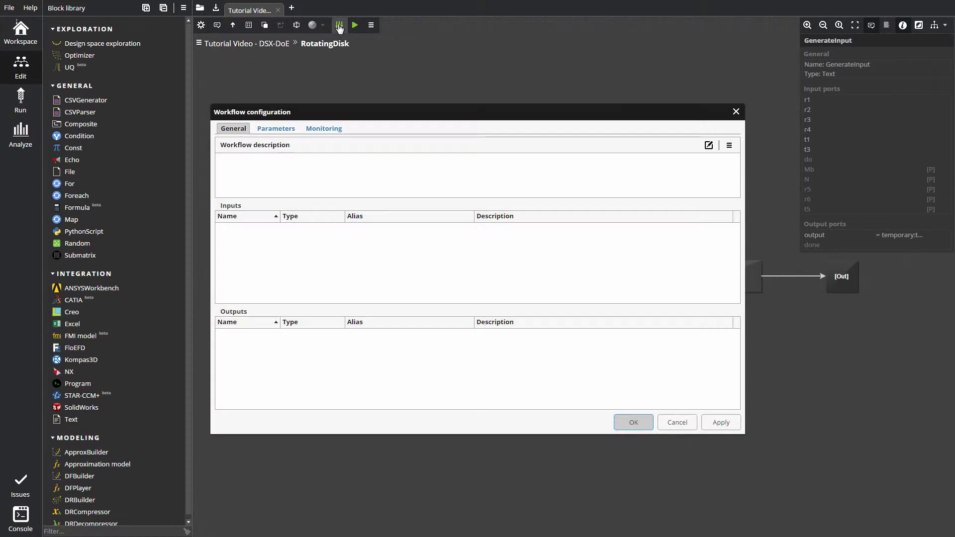
click(320, 128)
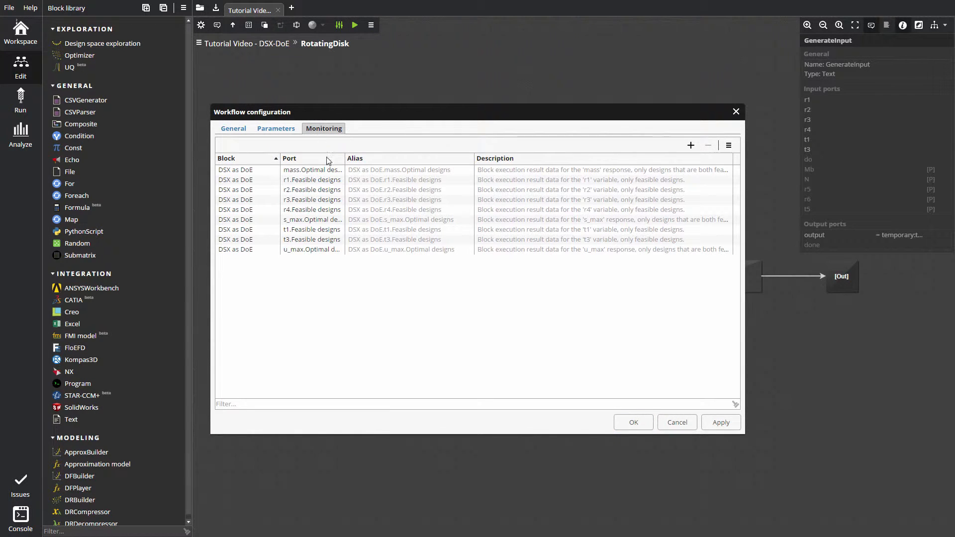
click(690, 145)
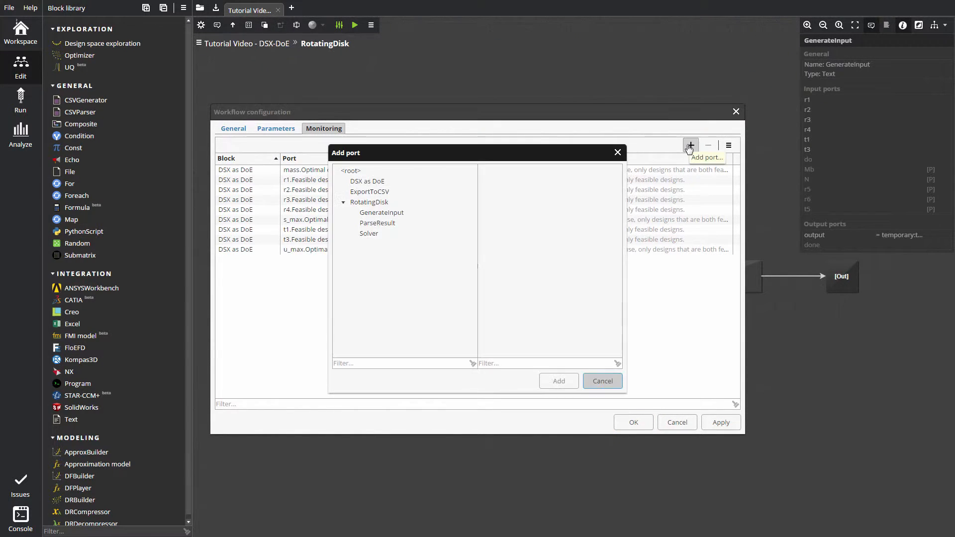
click(397, 214)
click(383, 224)
click(372, 234)
click(604, 381)
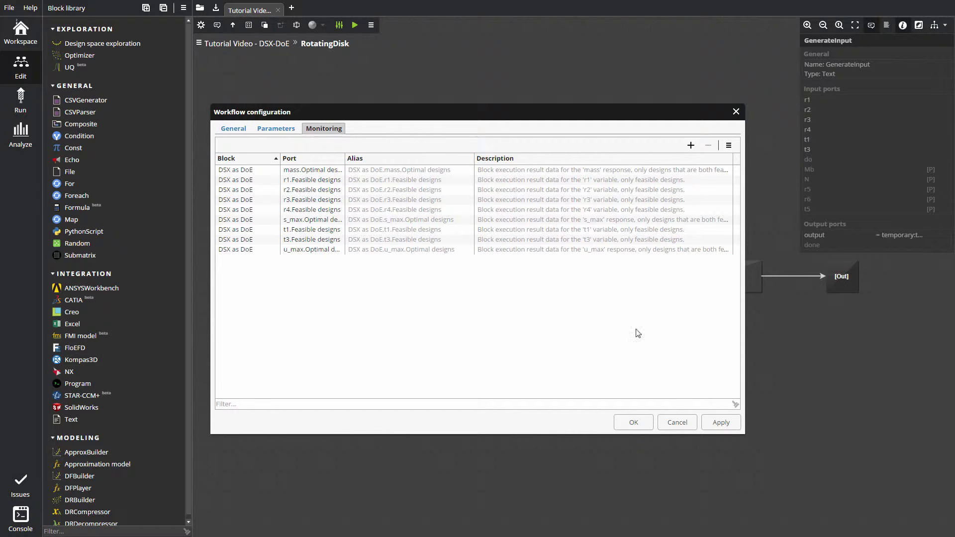
click(677, 422)
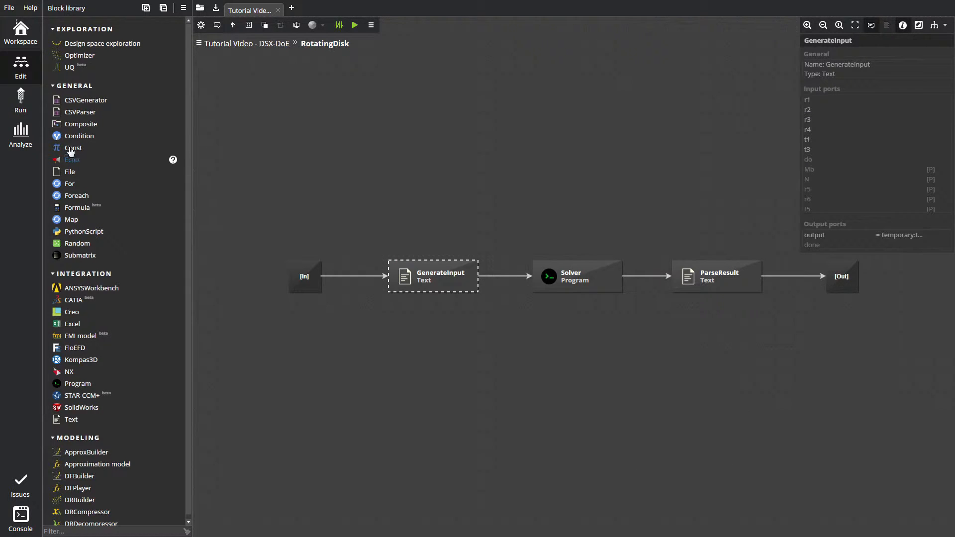
Run the DSX-DoE workflow with the Default preset and all monitors enabled.
click(35, 104)
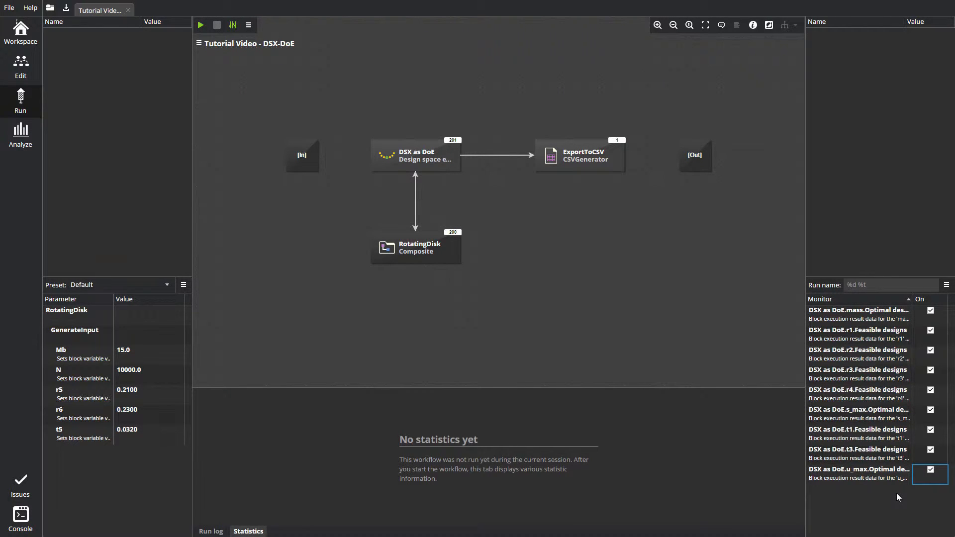
click(930, 470)
click(930, 470)
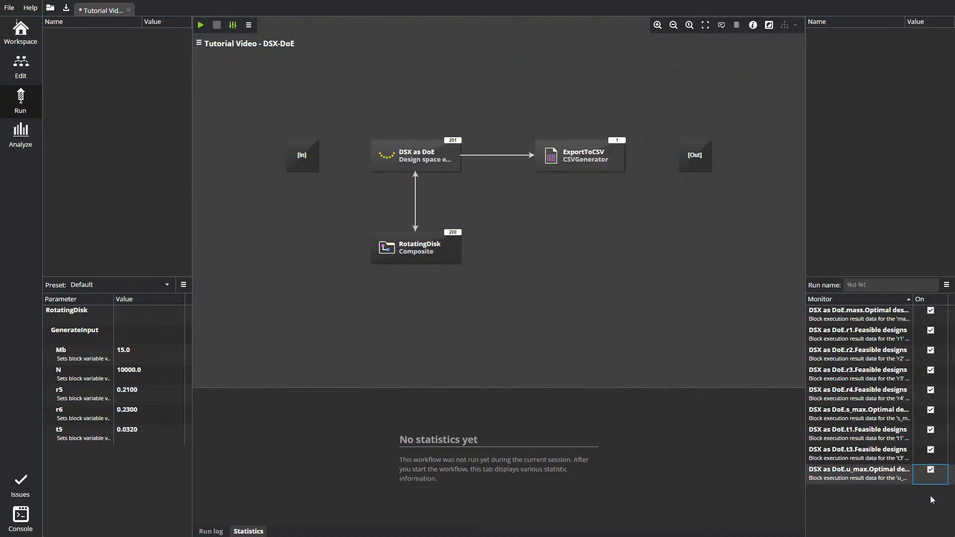
click(201, 25)
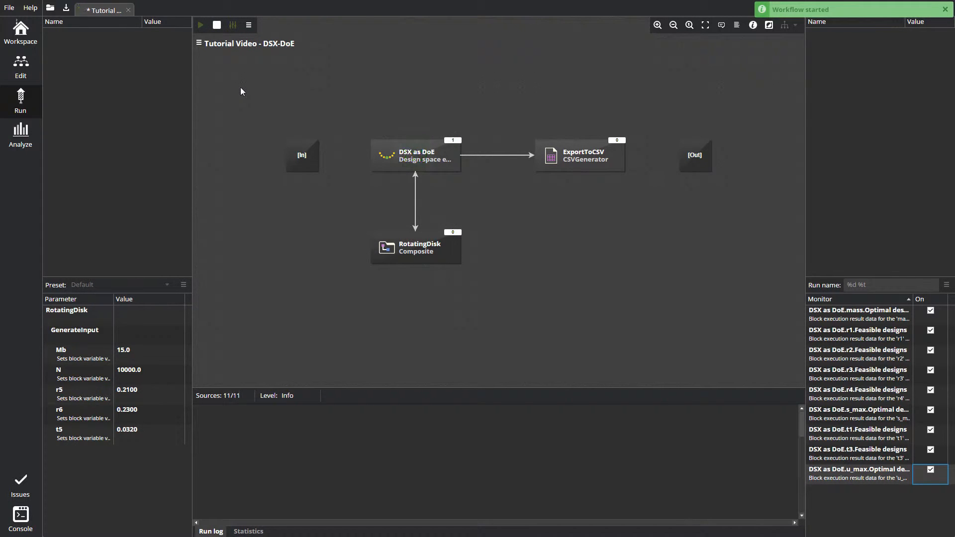
click(33, 137)
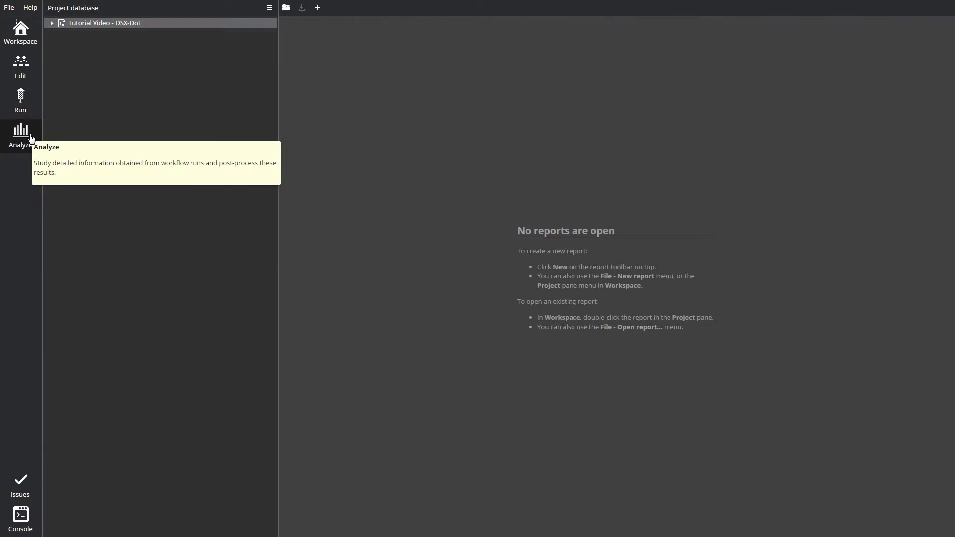
click(317, 11)
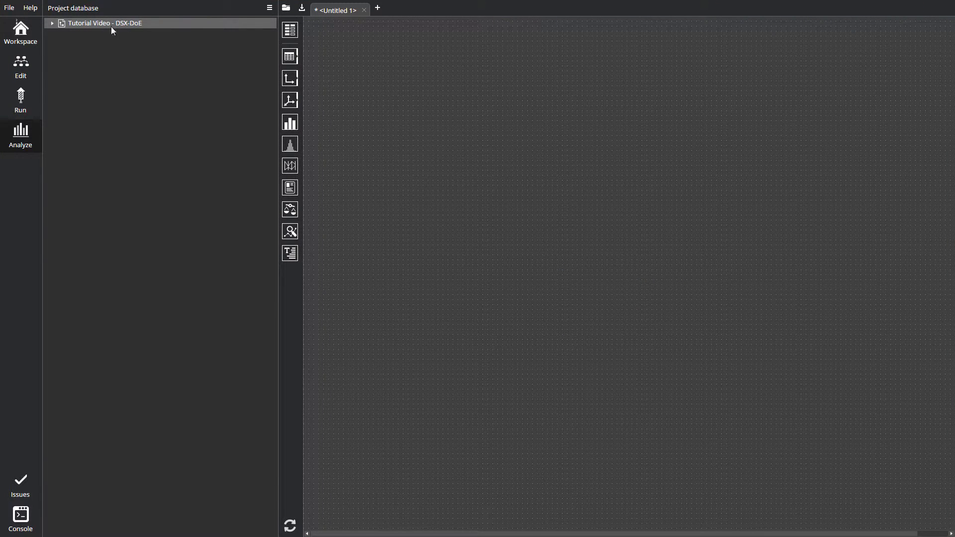
double_click(66, 23)
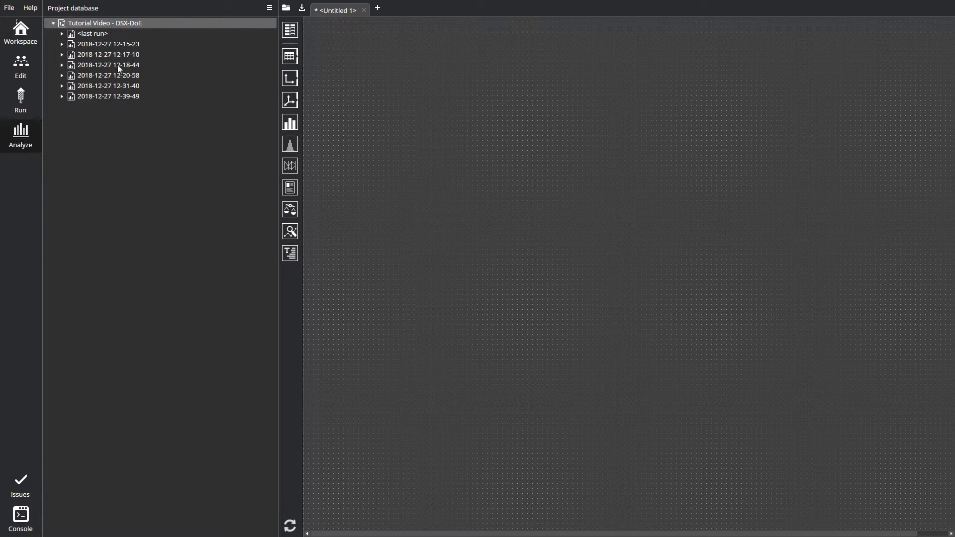
double_click(126, 96)
double_click(99, 117)
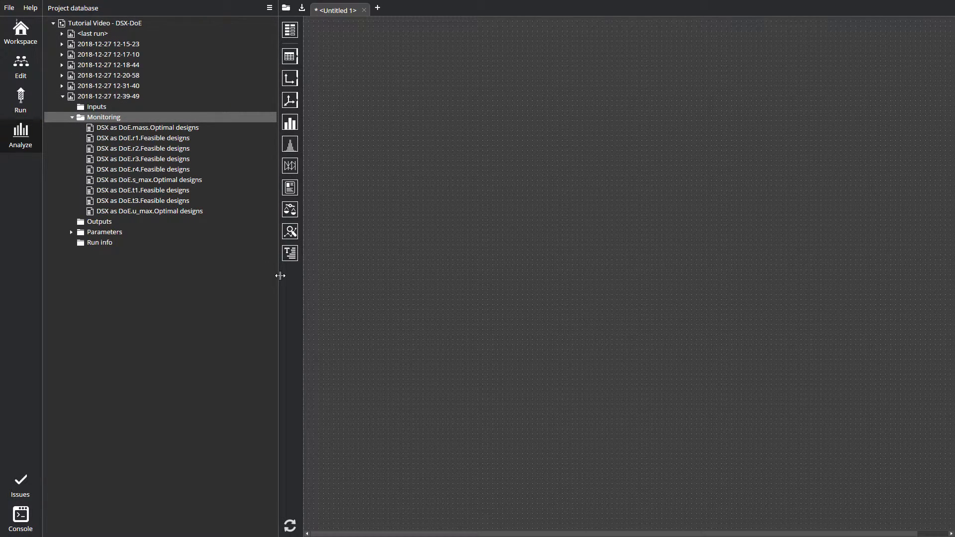
drag(280, 277, 224, 277)
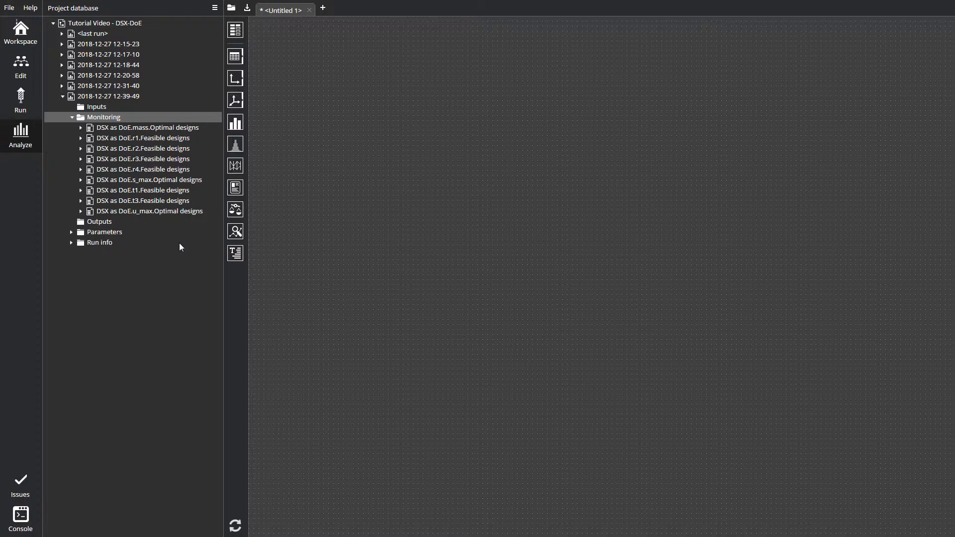
Add the r1–r4, t1 and t3 feasible designs to the report as one sample table, widen it and browse its rows.
drag(163, 139, 160, 169)
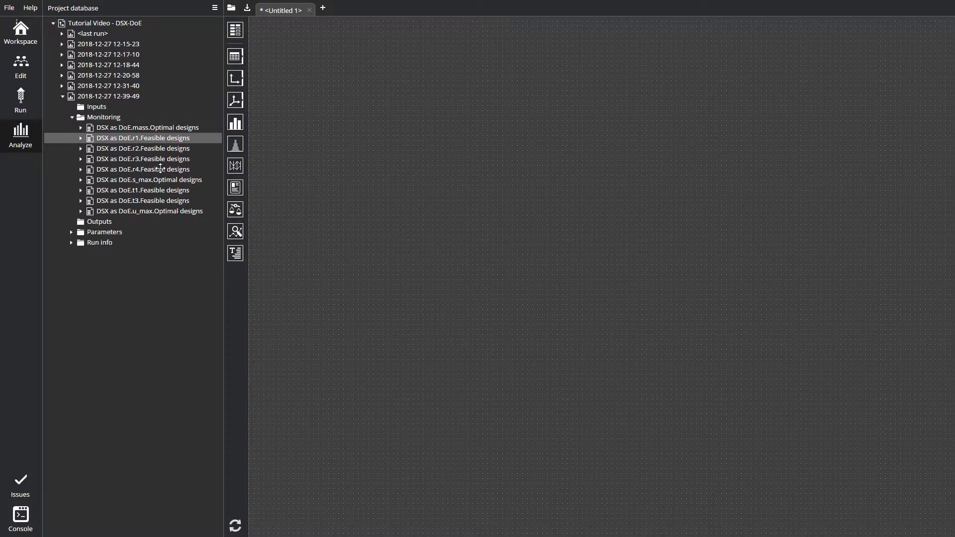
shift+click(159, 169)
ctrl+click(154, 190)
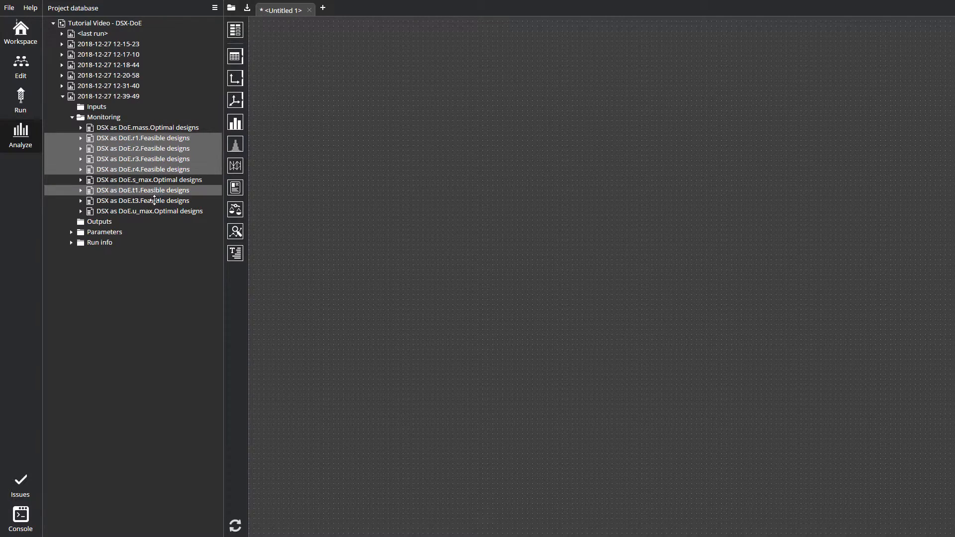
ctrl+click(154, 200)
drag(166, 158, 334, 145)
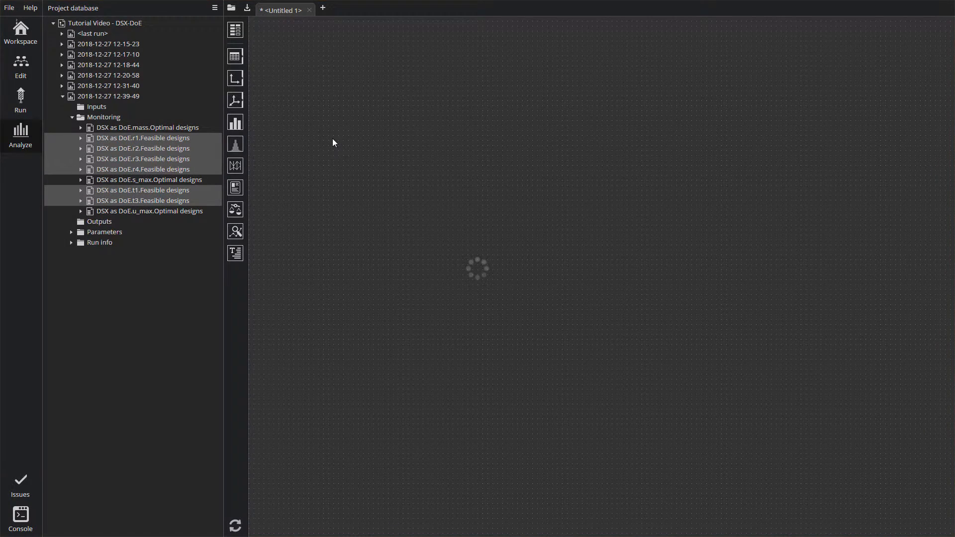
drag(594, 242, 737, 249)
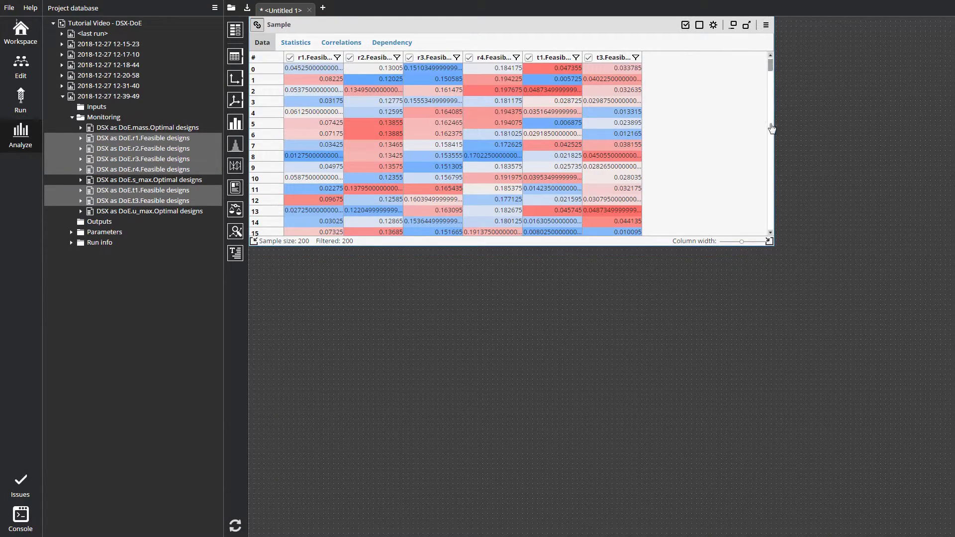
scroll(771, 128, down, 20)
drag(770, 165, 769, 64)
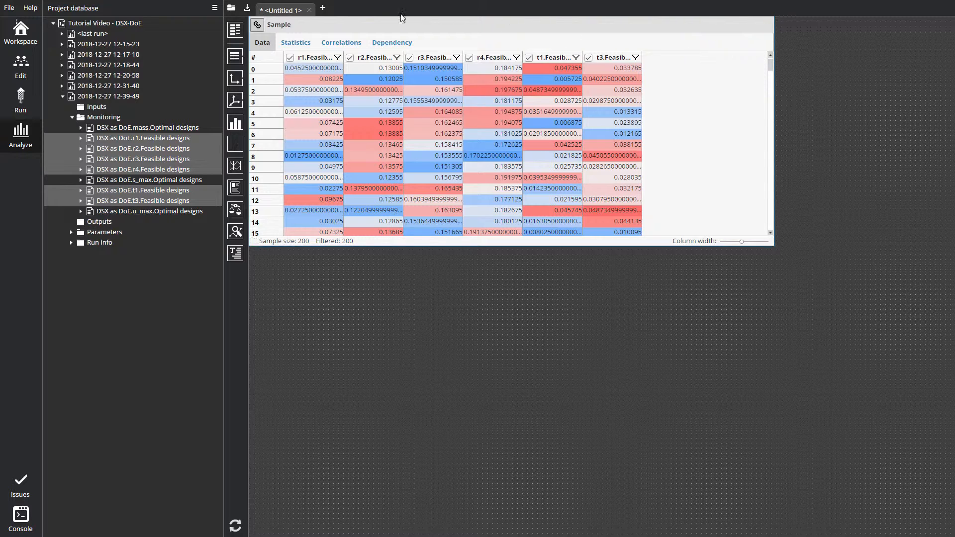
click(321, 10)
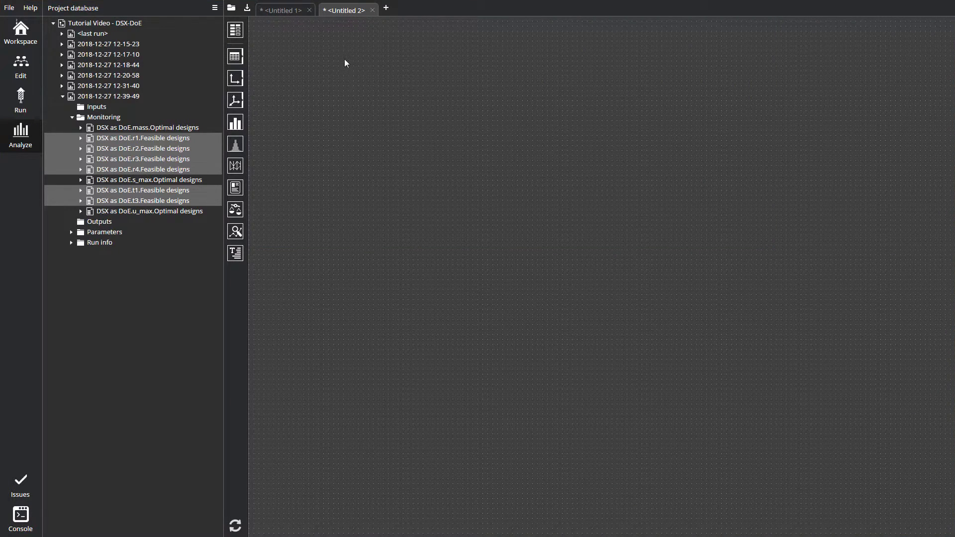
click(372, 10)
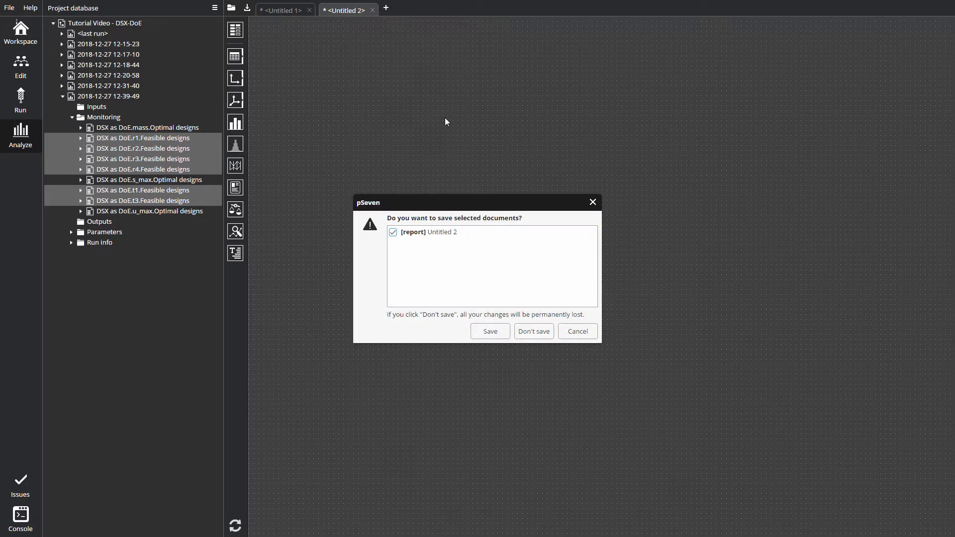
click(536, 331)
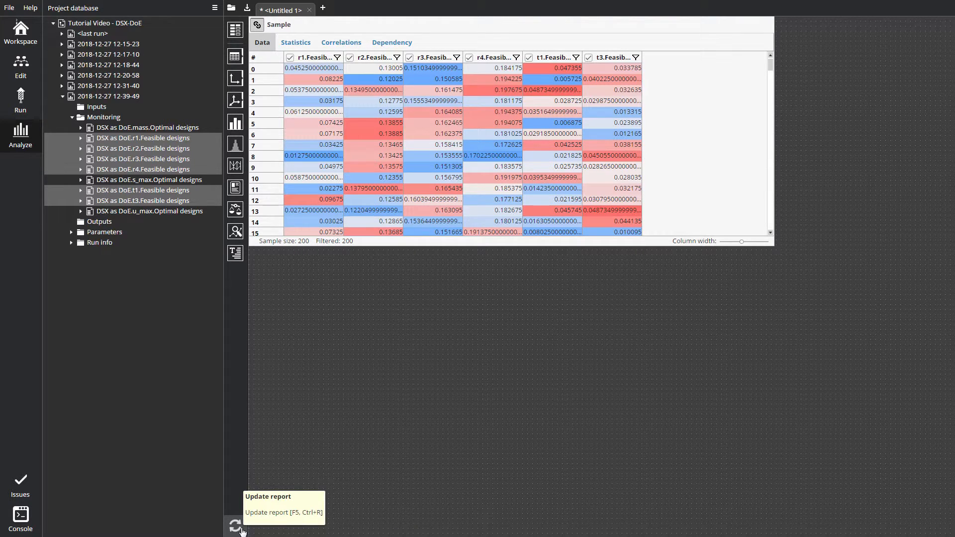
double_click(115, 117)
click(151, 23)
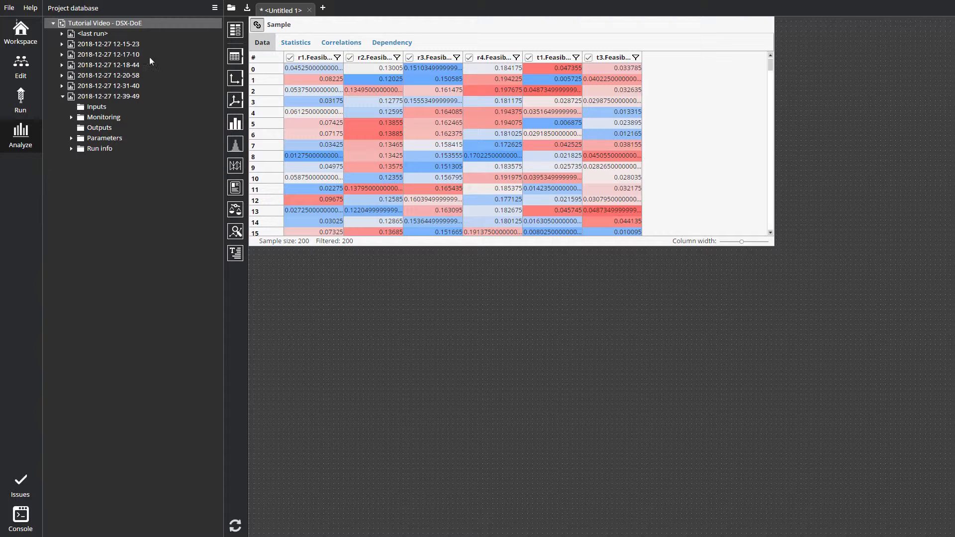
click(64, 96)
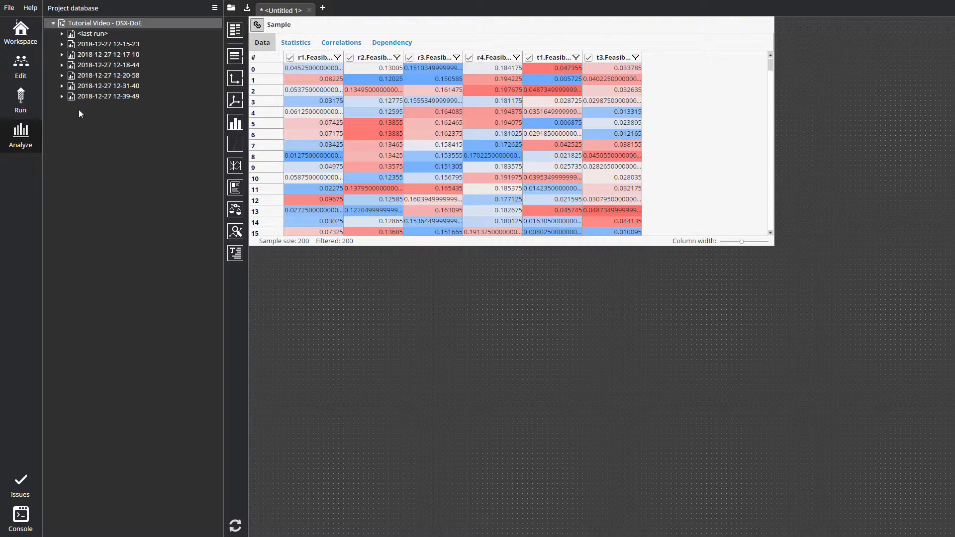
click(216, 8)
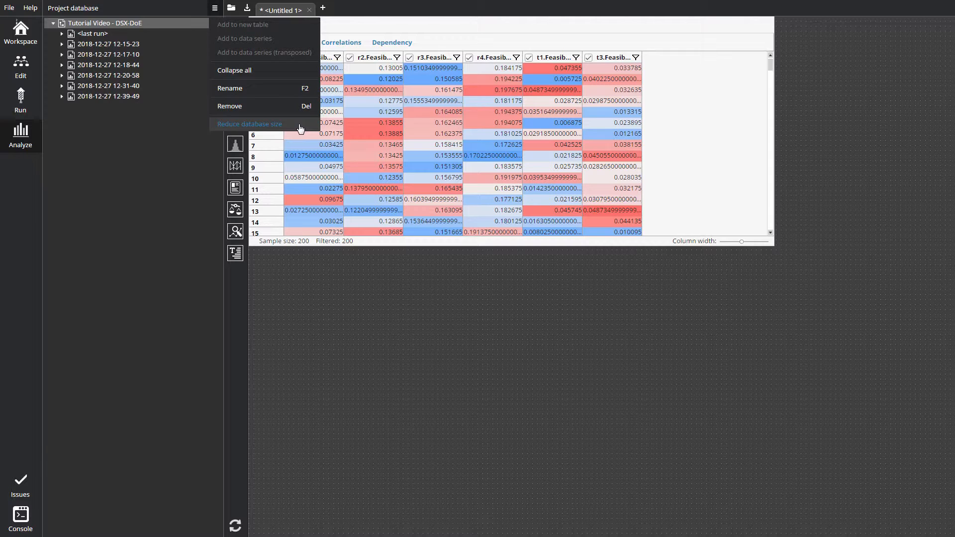
click(377, 277)
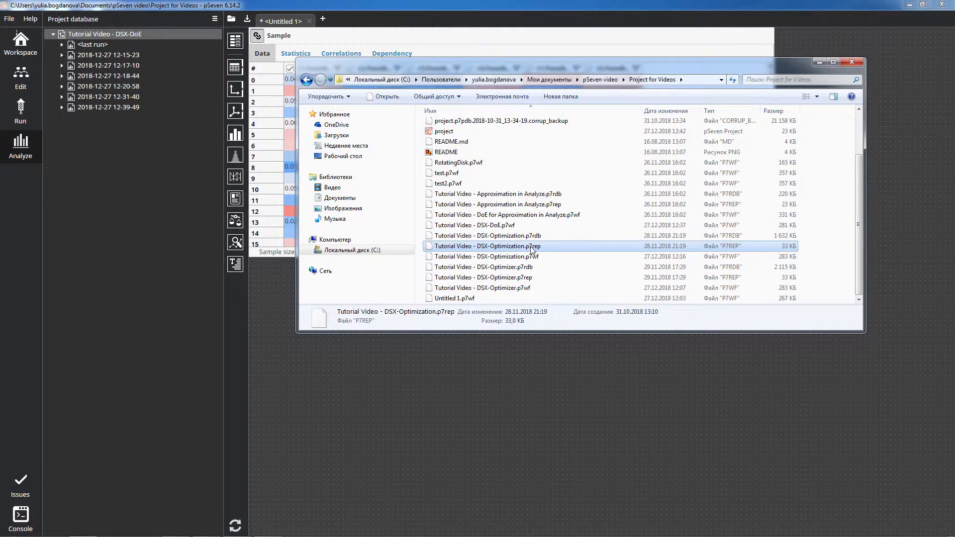
Inspect the DSX-Optimization .p7rdb and .p7rep files in Windows Explorer, and return to pSeven in fullscreen mode.
click(557, 235)
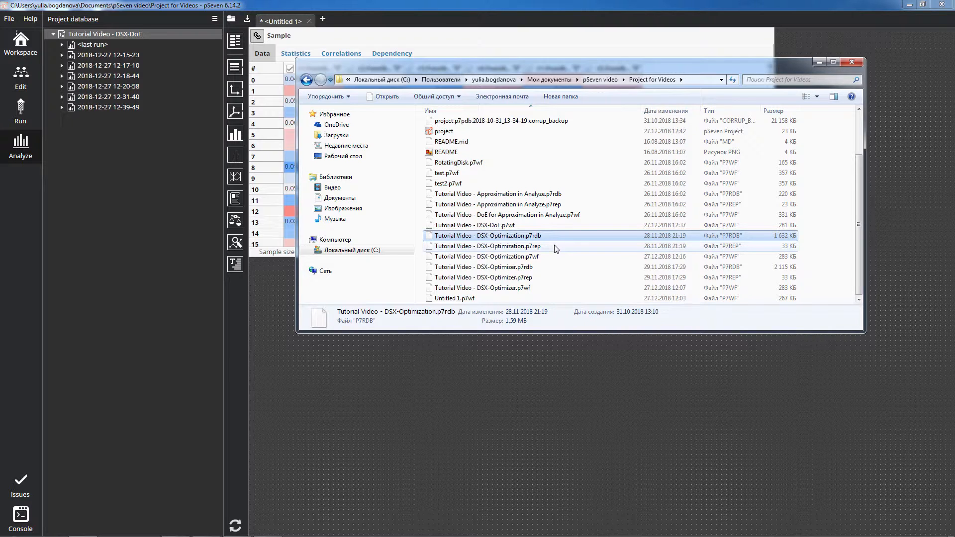
ctrl+click(555, 247)
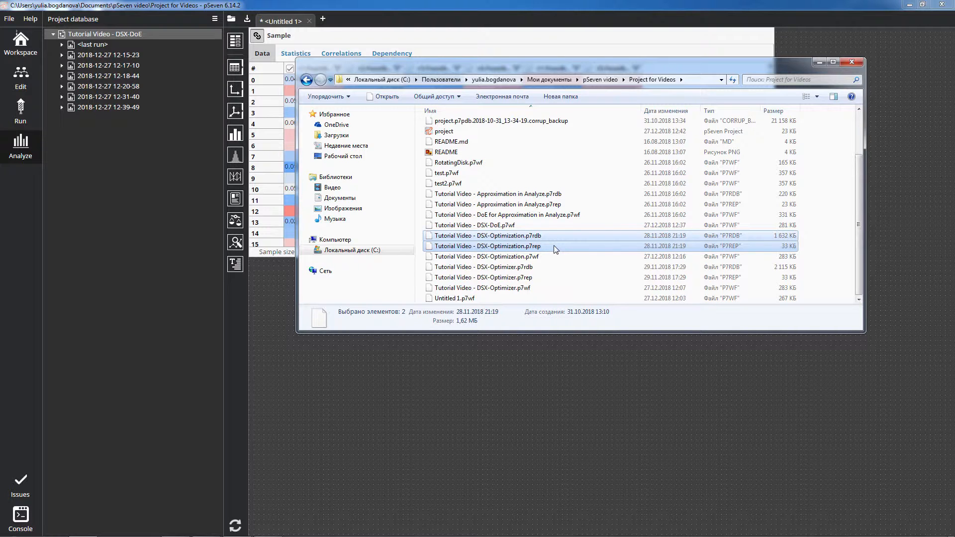
key(F11)
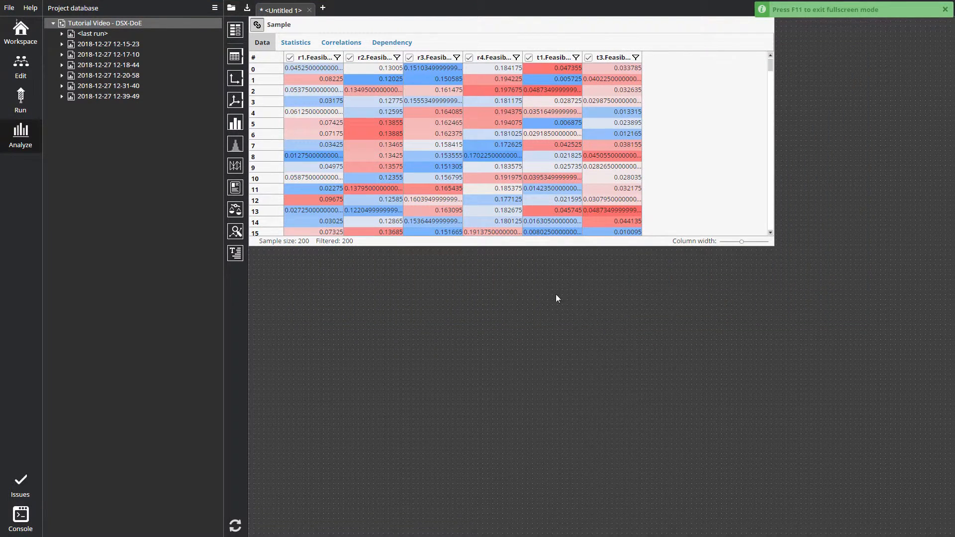
mouse_move(242, 56)
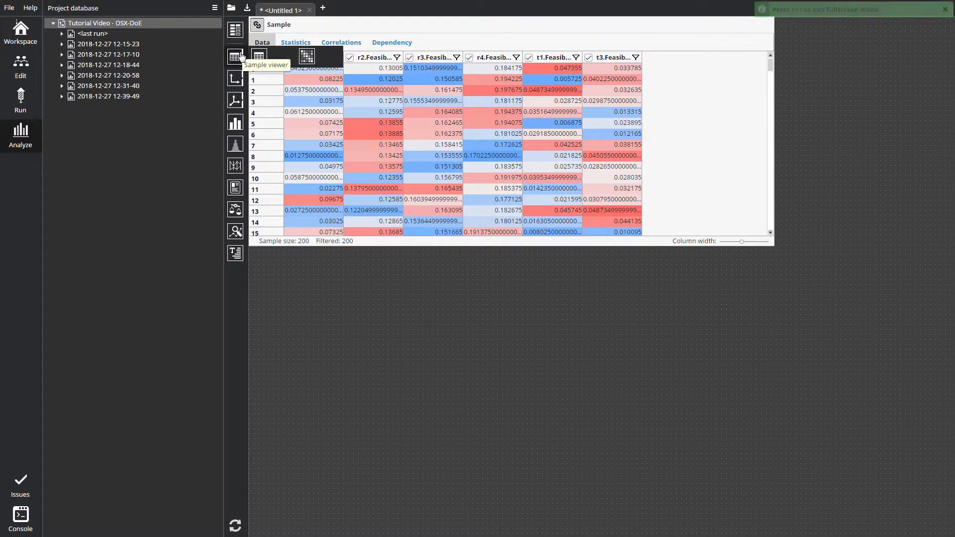
click(235, 29)
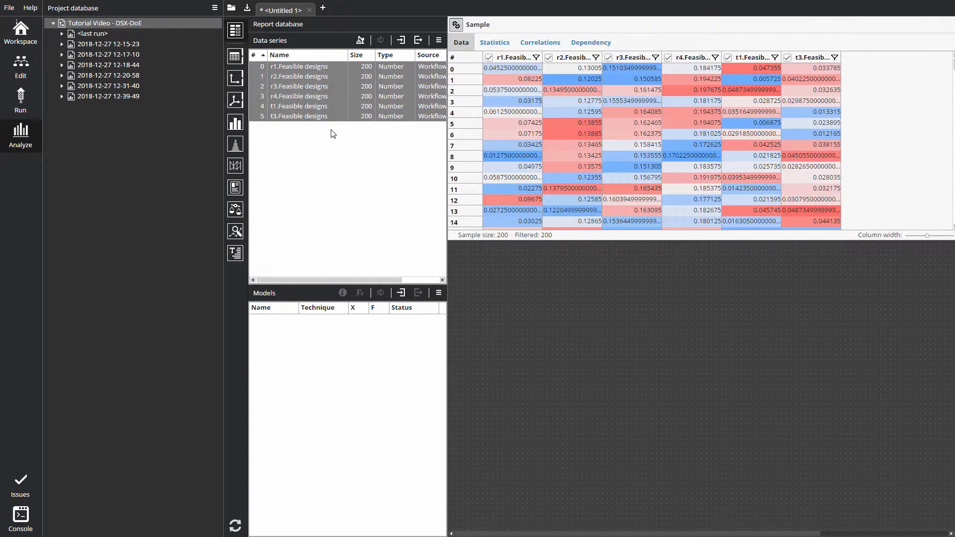
double_click(132, 97)
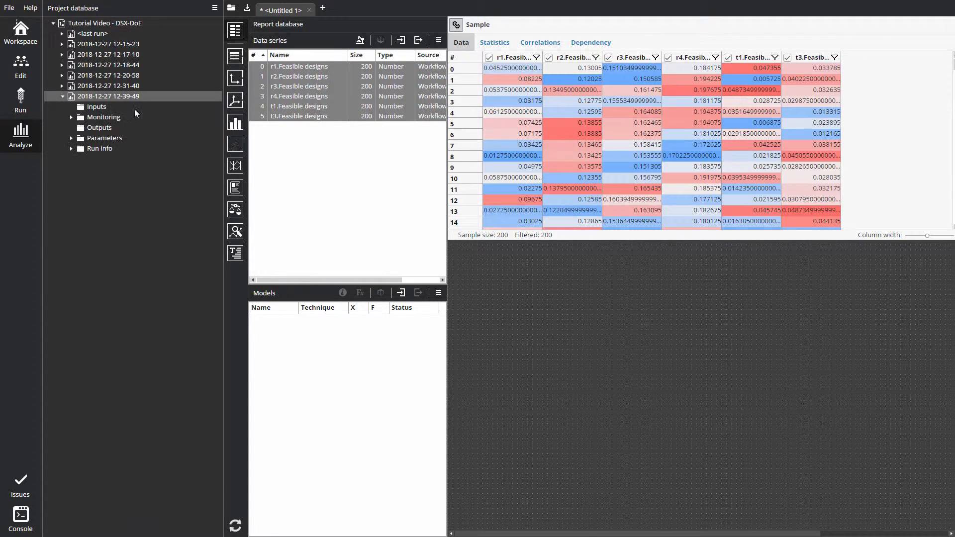
double_click(104, 118)
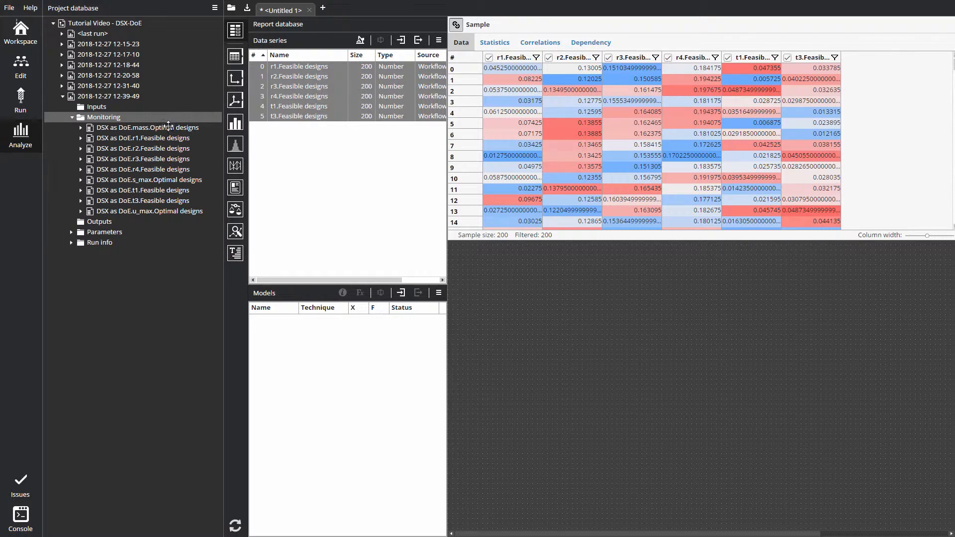
click(168, 128)
ctrl+click(172, 181)
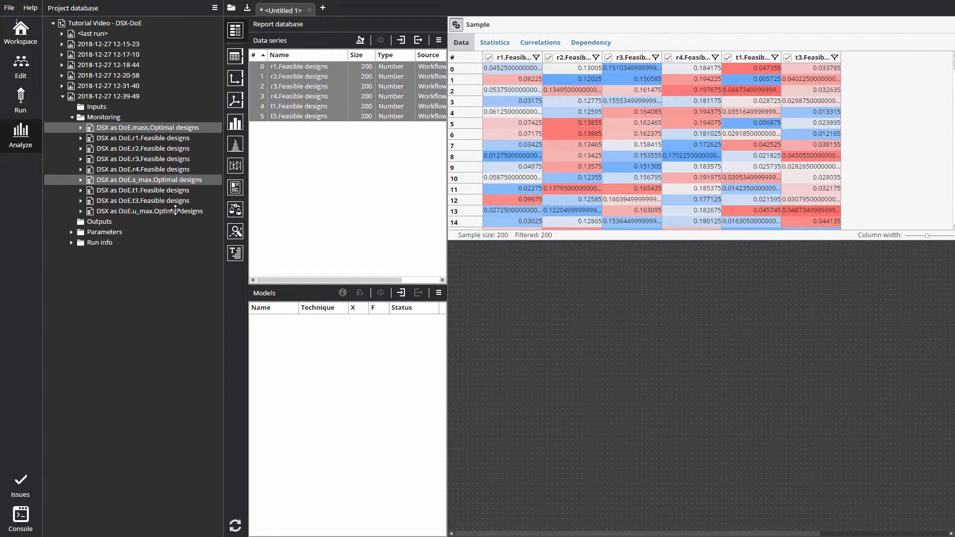
ctrl+click(175, 211)
drag(197, 182, 306, 182)
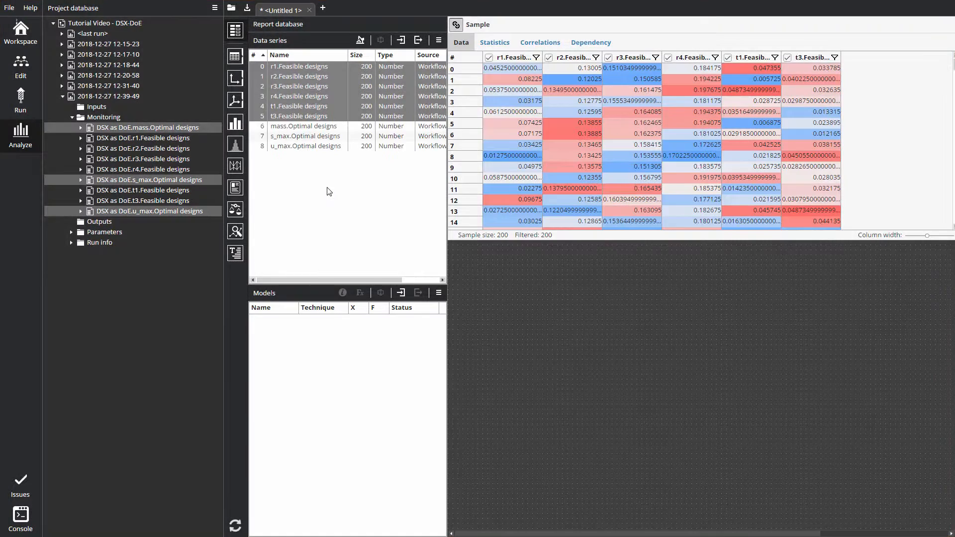
Check the export, import and other commands available for the report's data series, including the Split data settings, without applying anything.
click(417, 40)
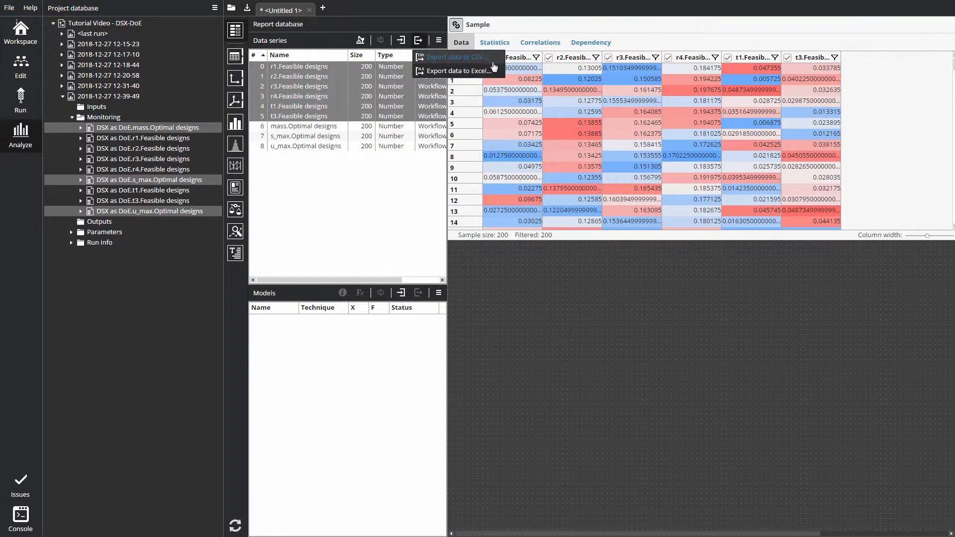
click(401, 42)
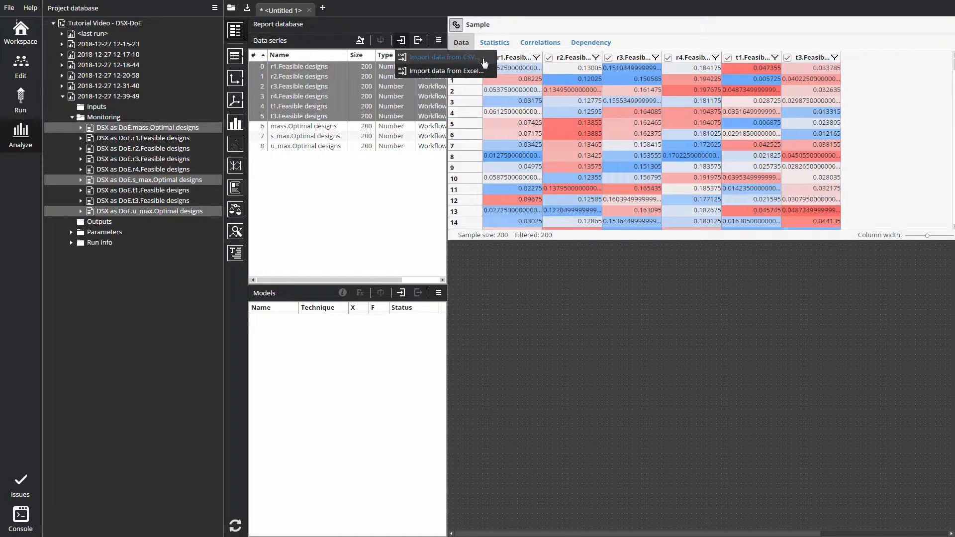
click(438, 40)
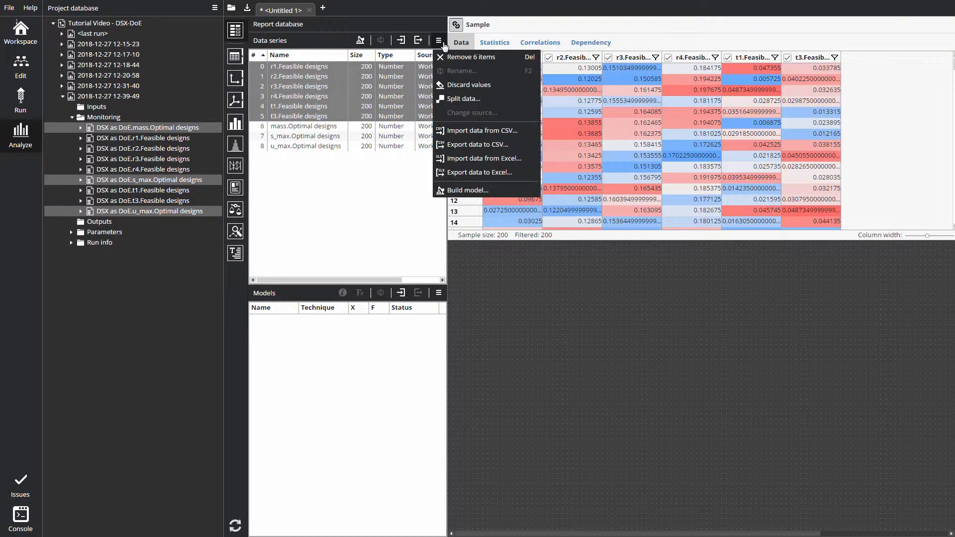
click(498, 103)
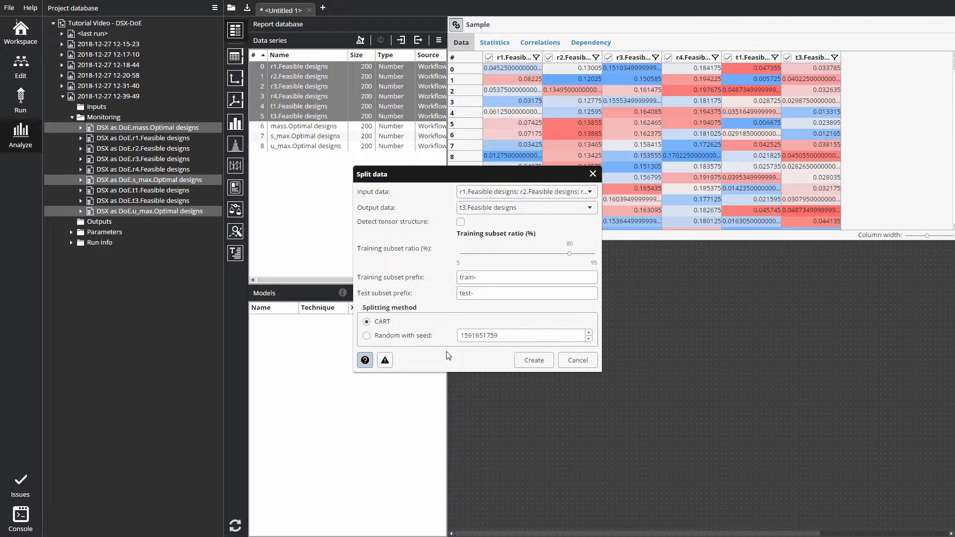
click(577, 360)
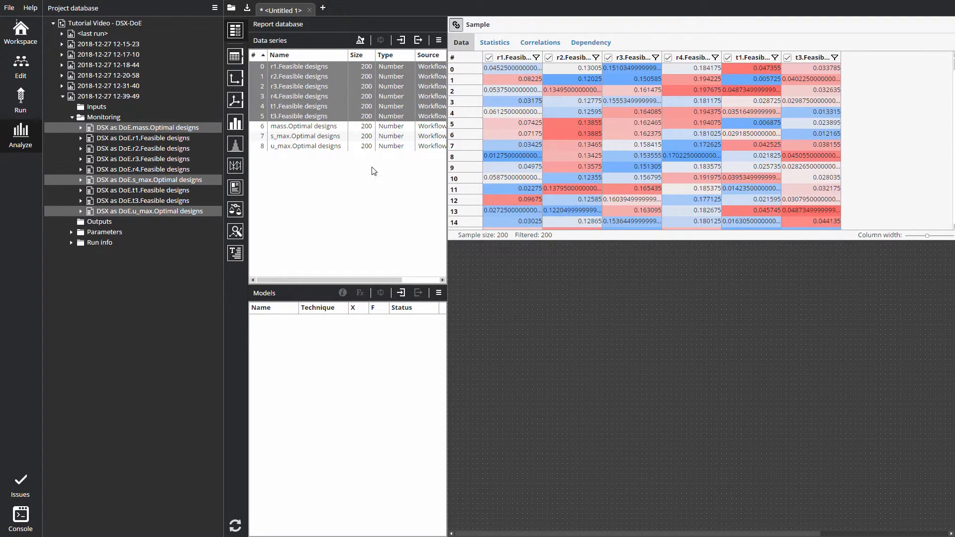
Add the mass, s_max and u_max optimal designs data series to the existing sample table.
click(339, 157)
click(338, 126)
ctrl+click(337, 147)
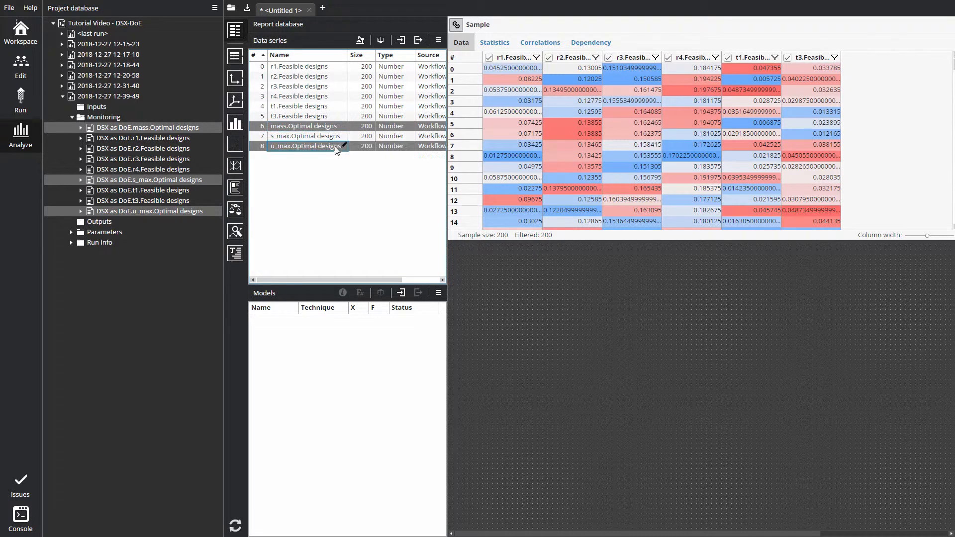
ctrl+click(337, 136)
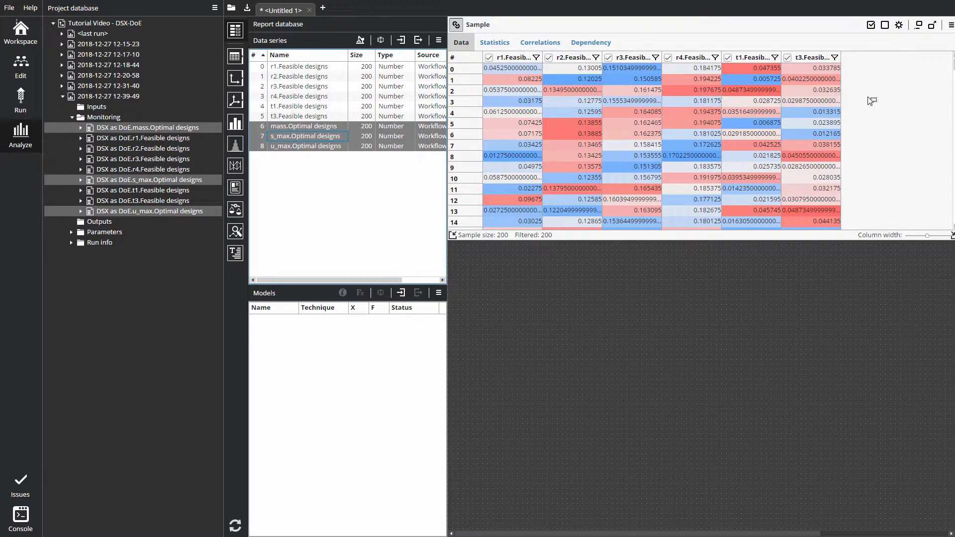
key(ctrl+a)
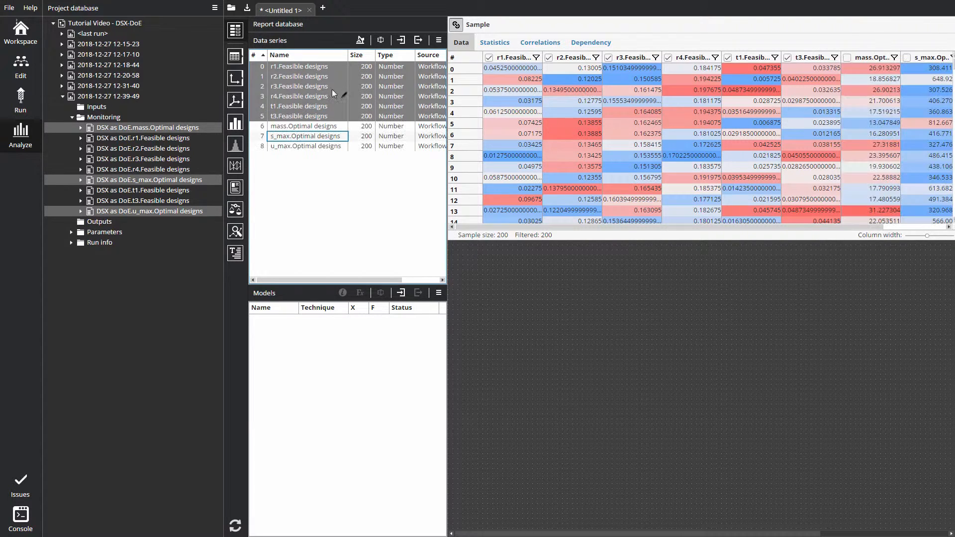
Hide the report database and enlarge the sample table until all nine columns show and it fills the report area.
click(235, 31)
drag(771, 244, 909, 293)
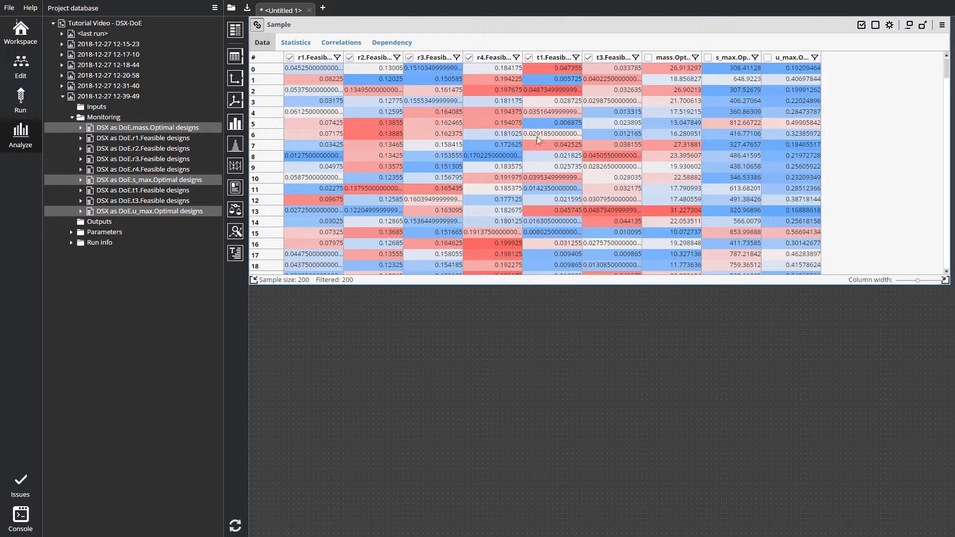
drag(946, 280, 943, 525)
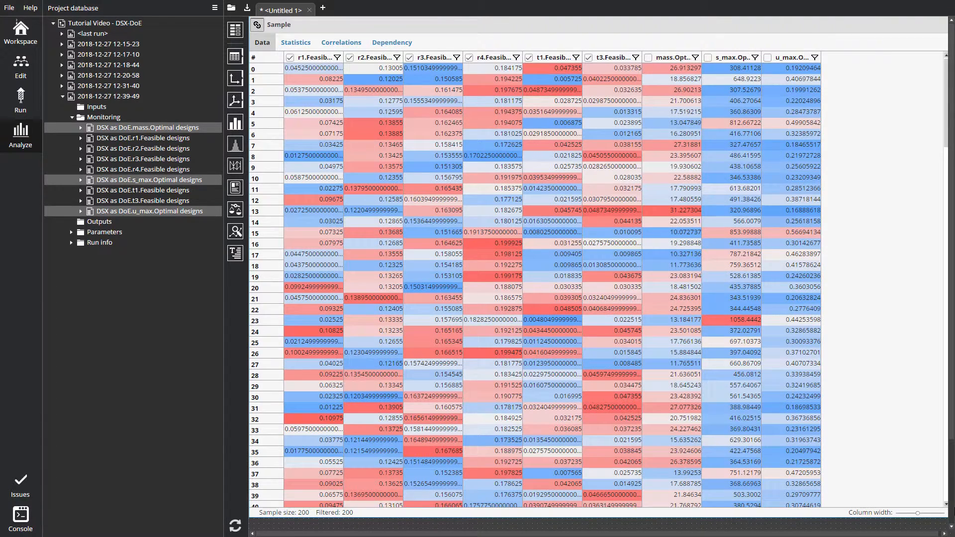
Review the sample's statistics and correlations, checking the available plot types, correlation methods and dimensions without changing them.
click(296, 42)
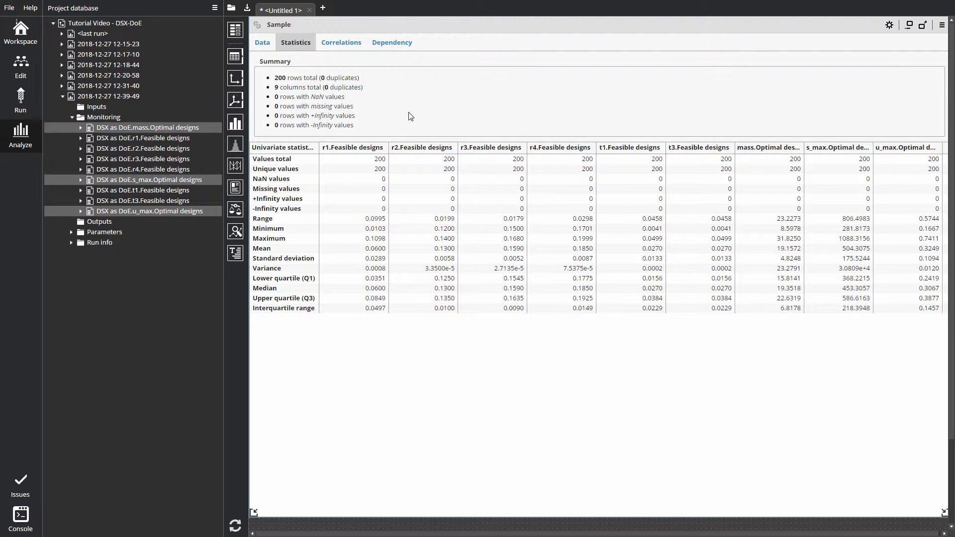
click(348, 44)
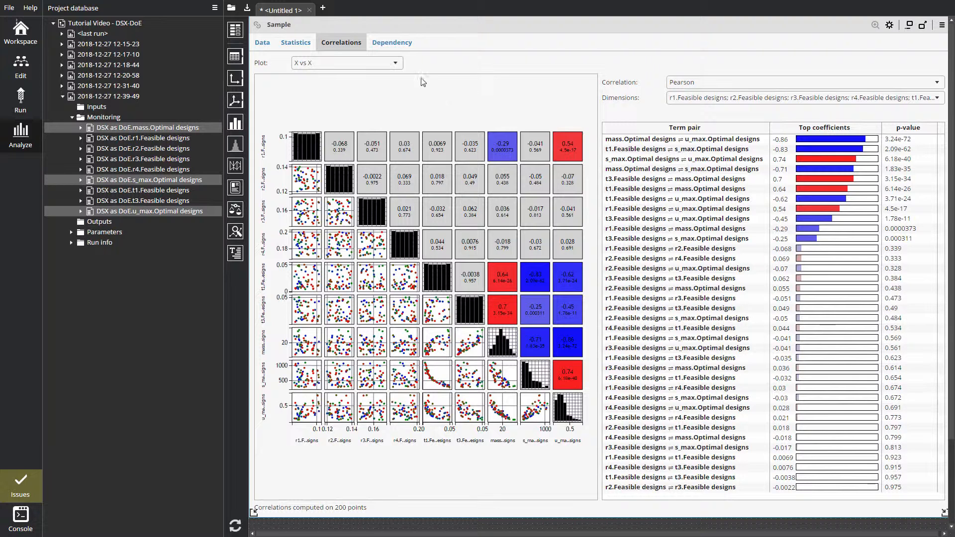
click(396, 65)
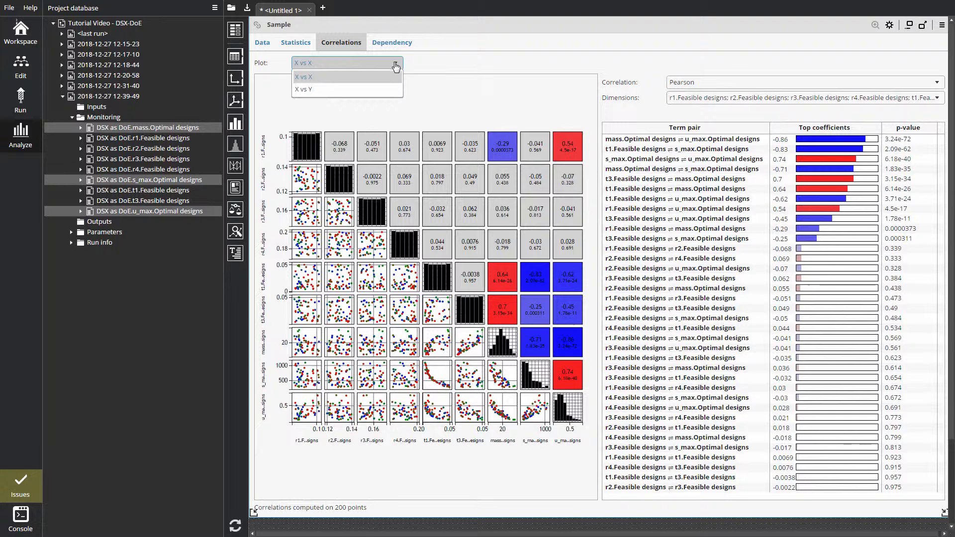
click(419, 83)
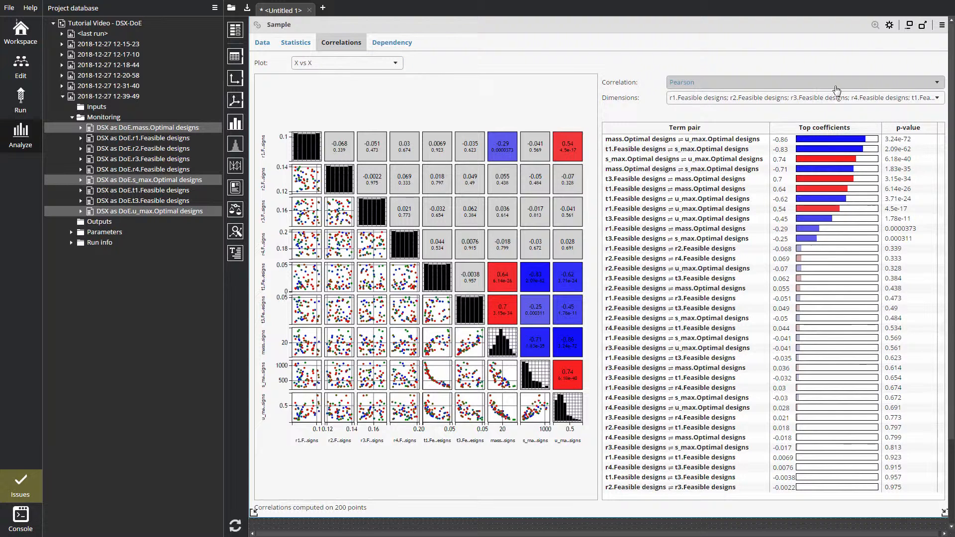
click(928, 83)
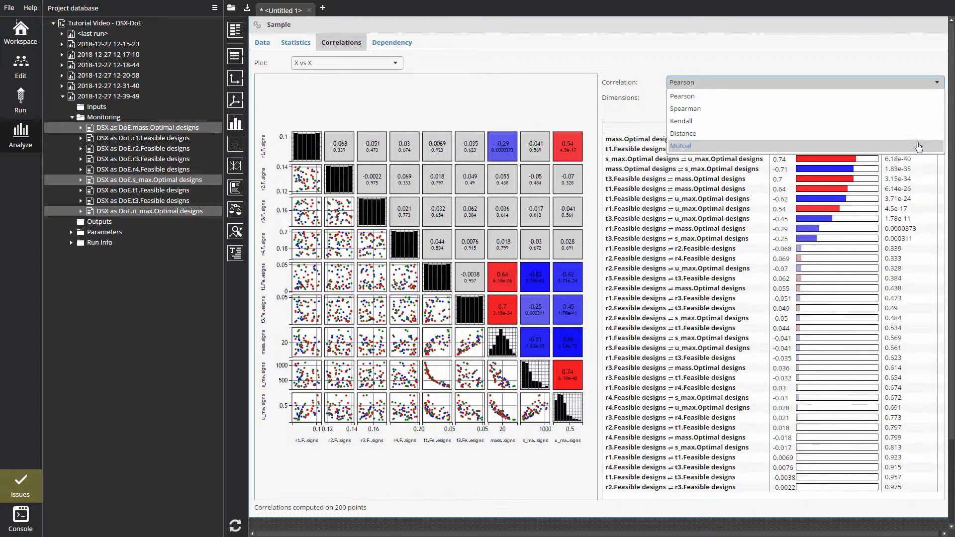
click(938, 83)
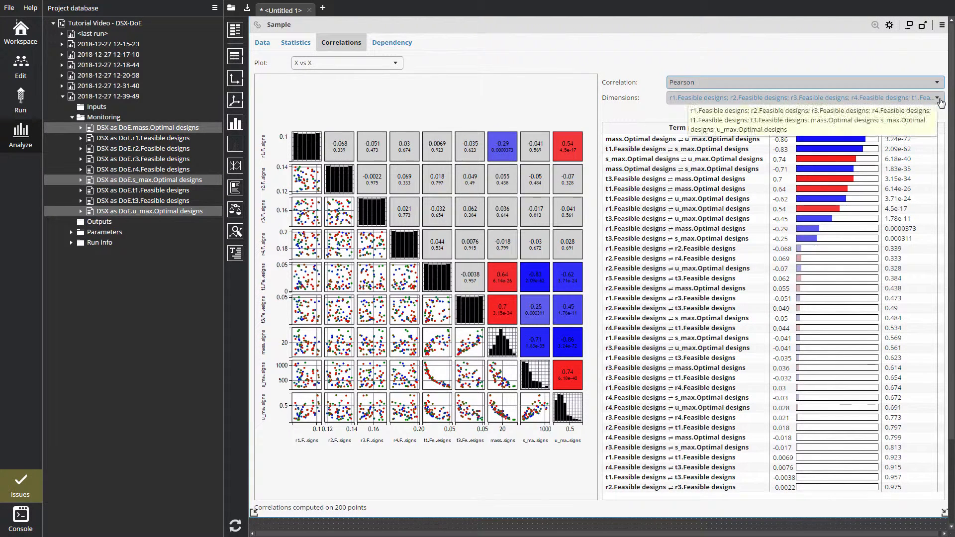
click(937, 98)
scroll(941, 111, up, 2)
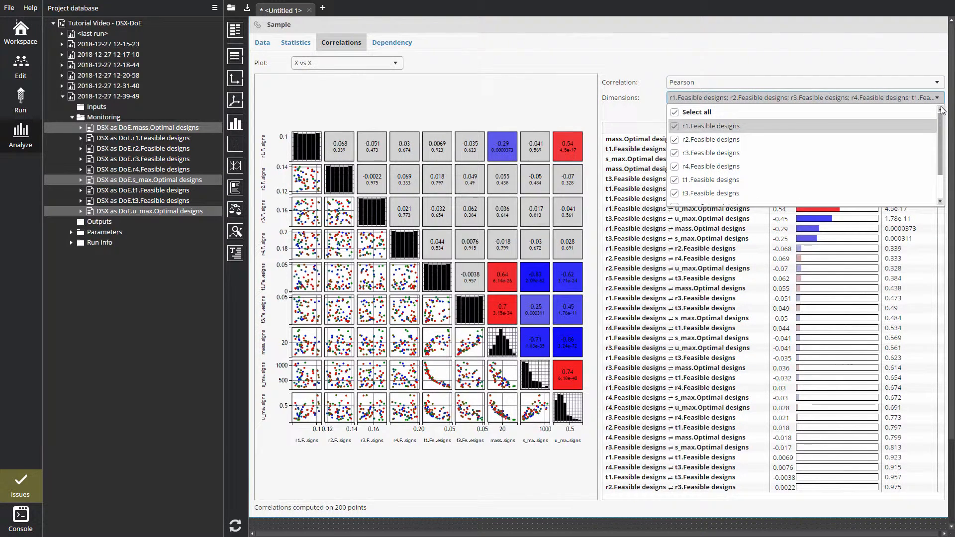
scroll(940, 134, down, 2)
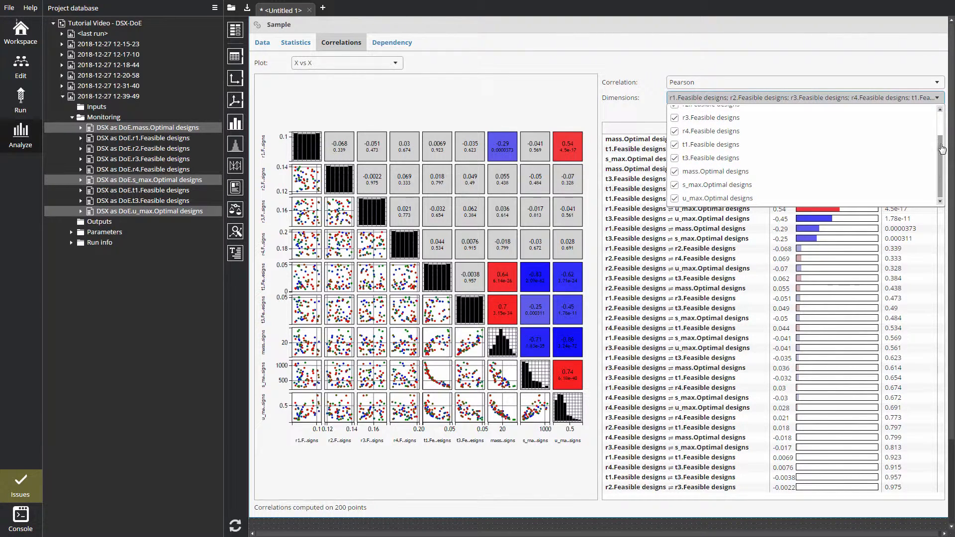
click(938, 100)
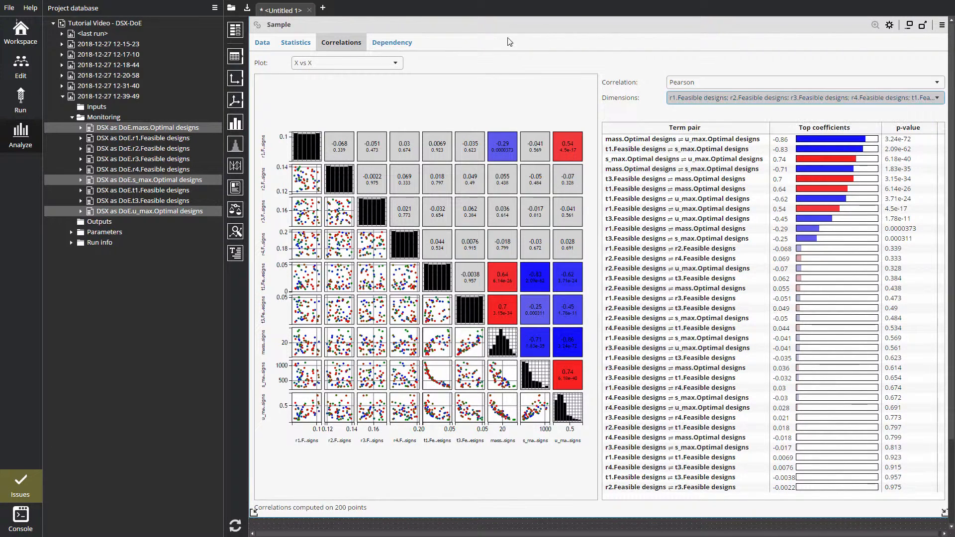
Show the sample's dependency analysis, check the available approximation techniques, and include t3.Feasible designs among the inputs.
click(407, 44)
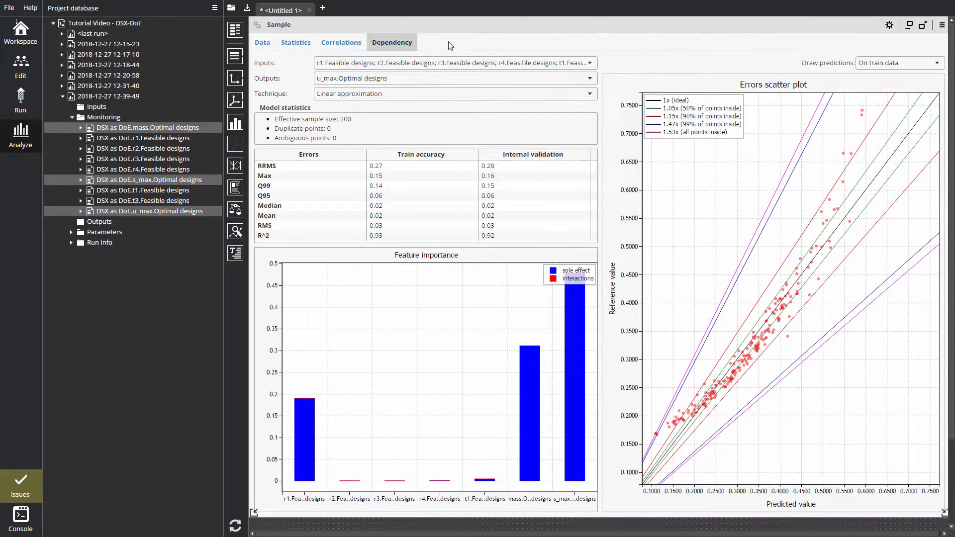
click(499, 97)
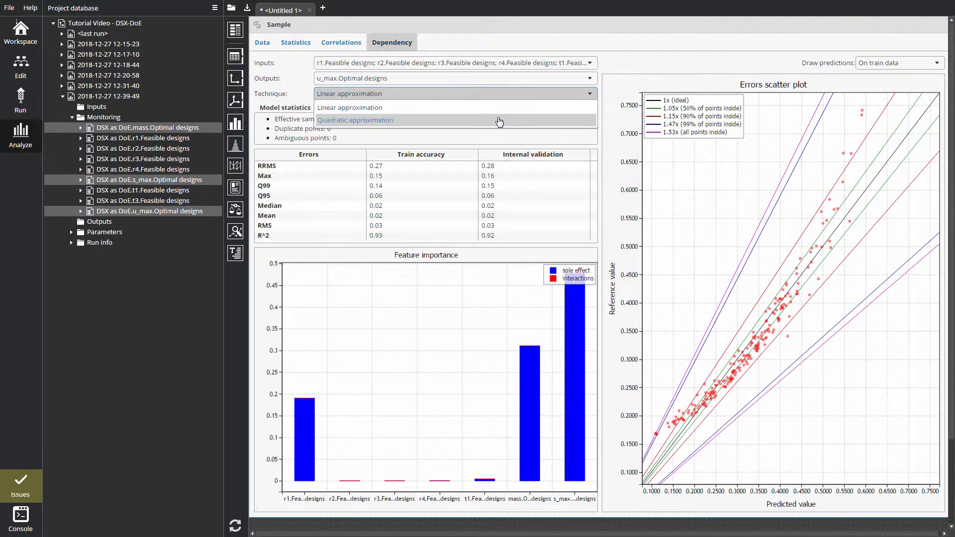
click(500, 96)
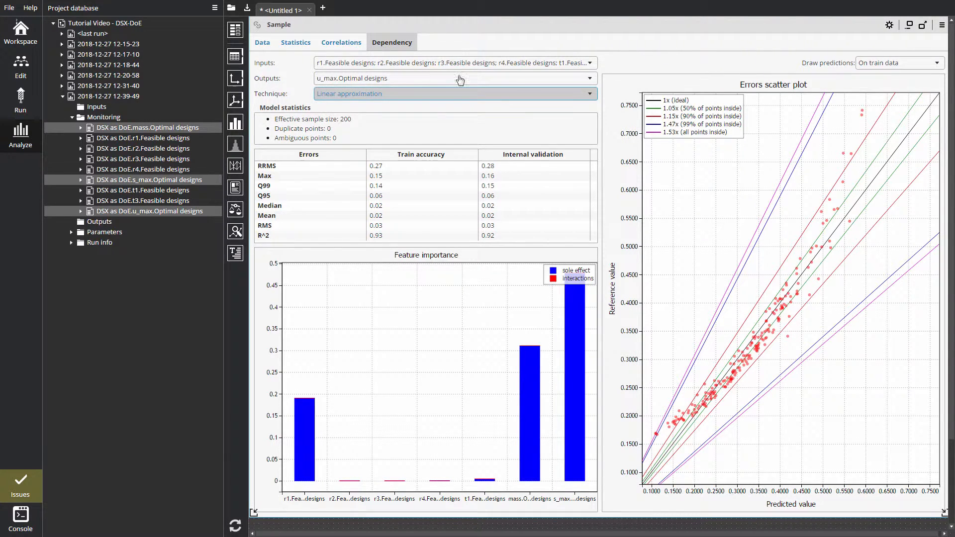
click(581, 63)
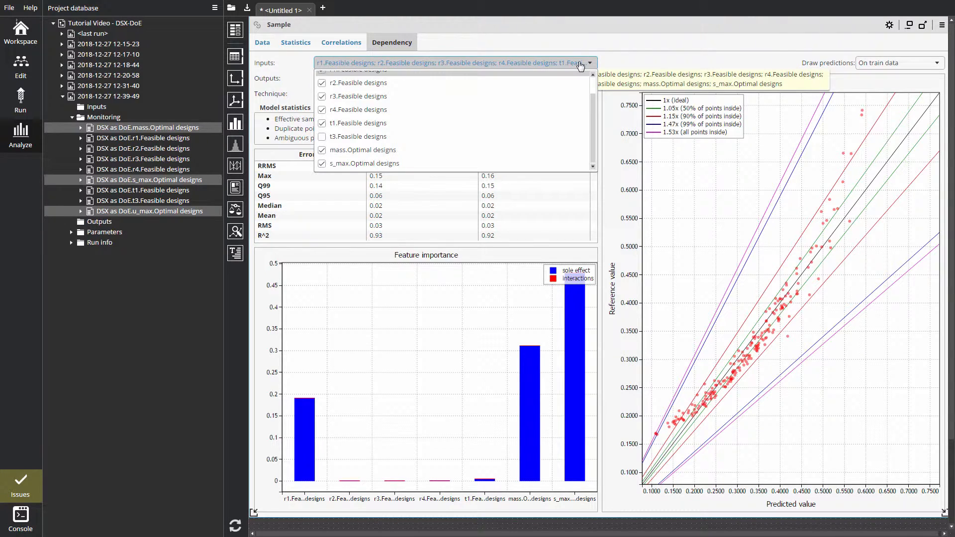
click(405, 137)
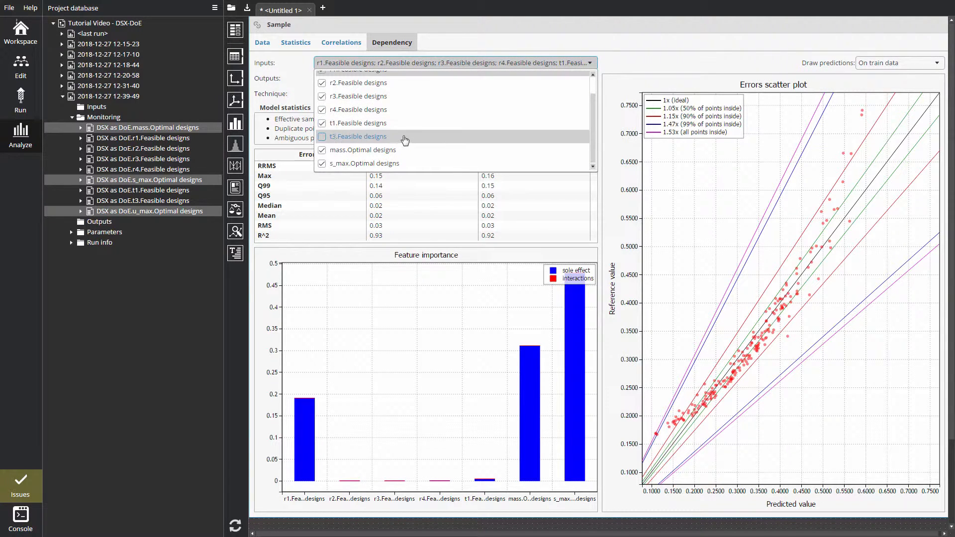
click(612, 63)
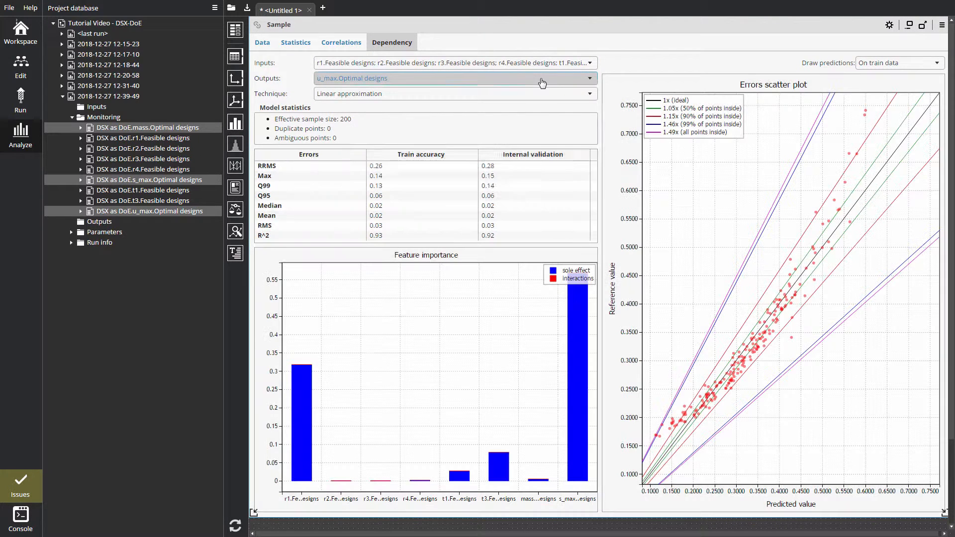
Check the dependency analysis's output choices, prediction drawing options and the sample viewer's available commands without changing any setting.
click(542, 82)
click(542, 82)
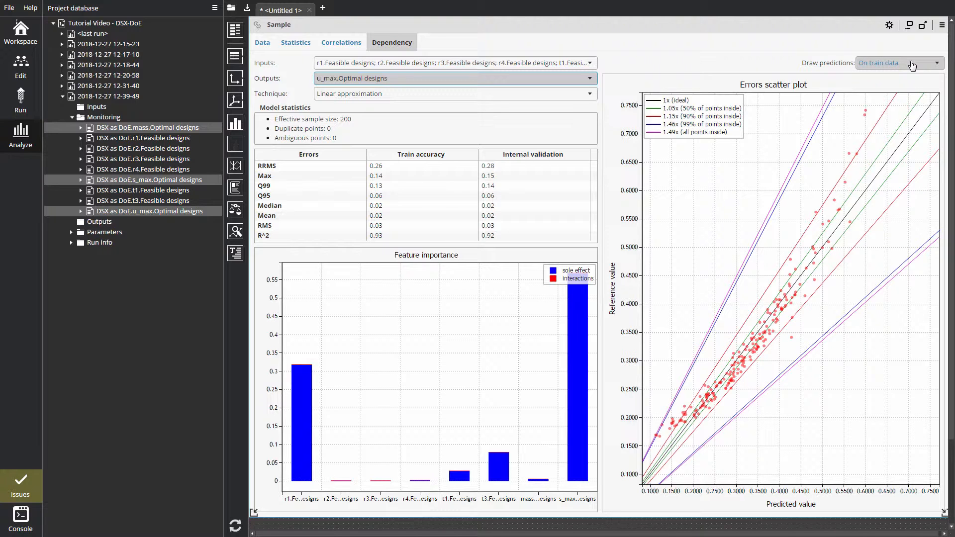
click(911, 65)
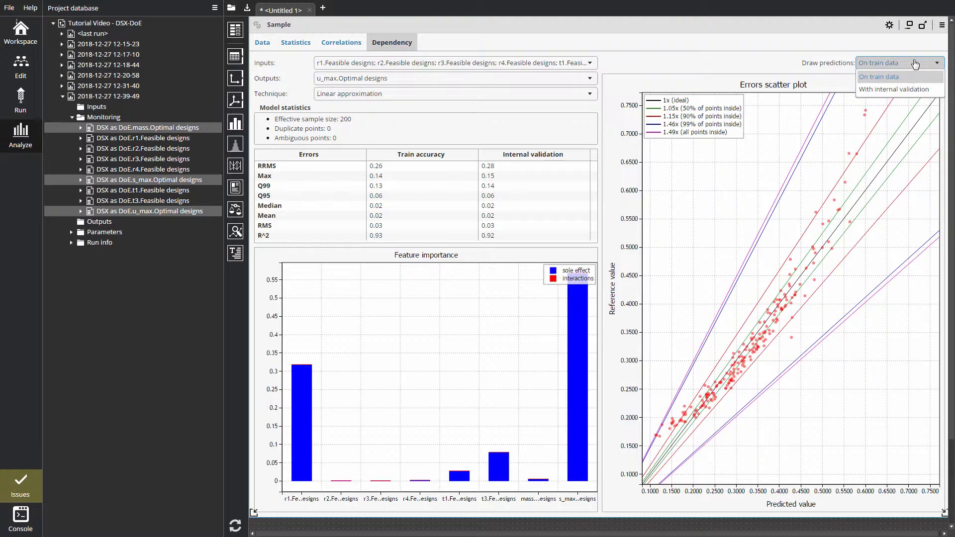
click(915, 64)
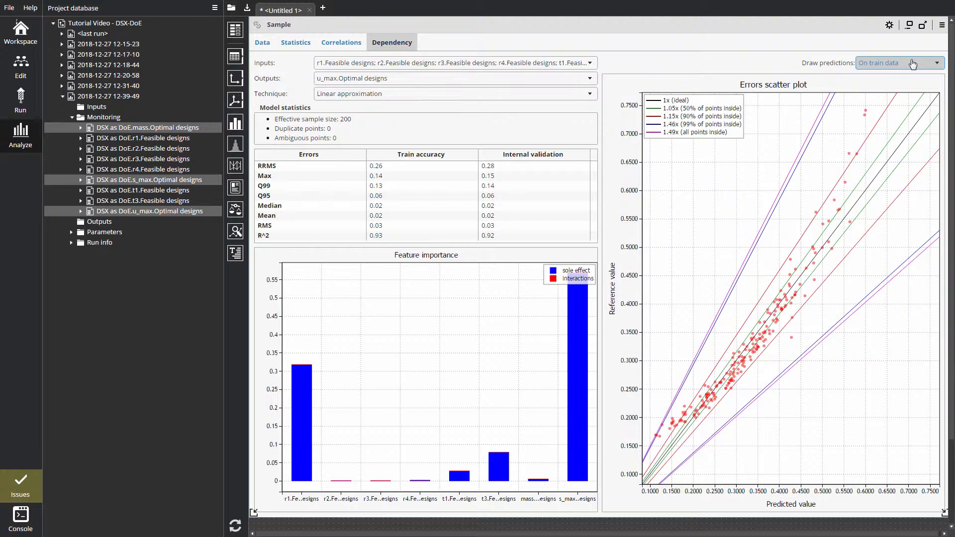
click(942, 26)
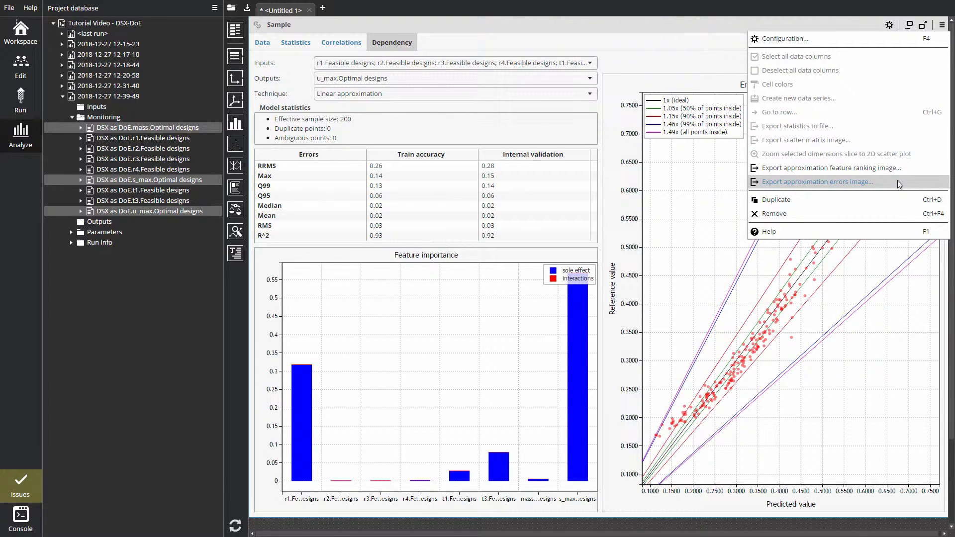
Reduce the sample viewer's height to about half of the report area and show the report database again.
drag(943, 514, 943, 279)
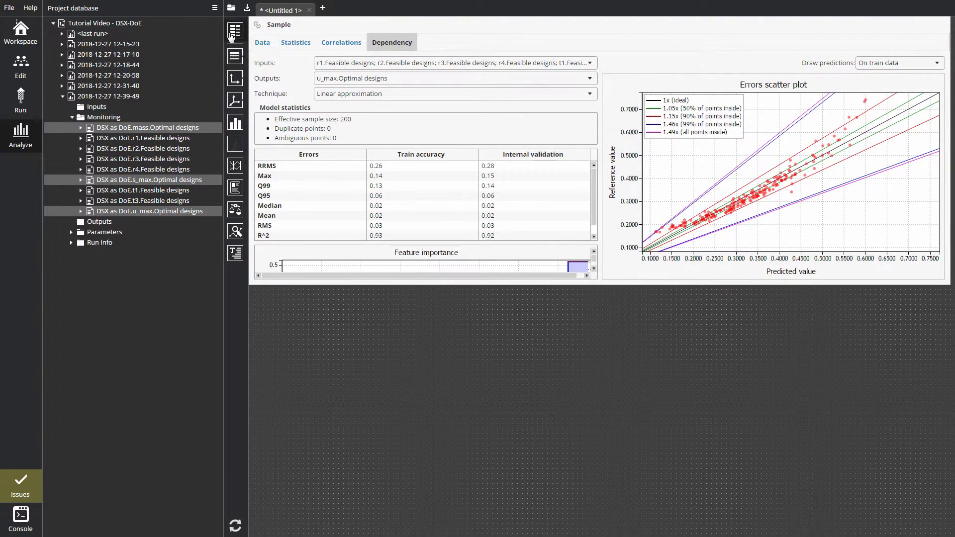
click(231, 33)
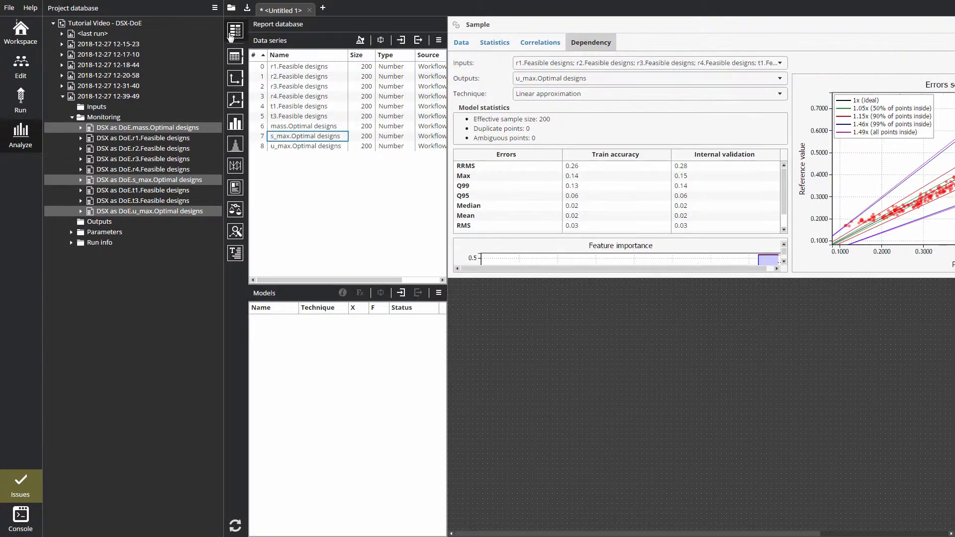
Create a line plot of s_max.Optimal designs against mass.Optimal designs and remove it from the report.
click(308, 126)
ctrl+click(308, 135)
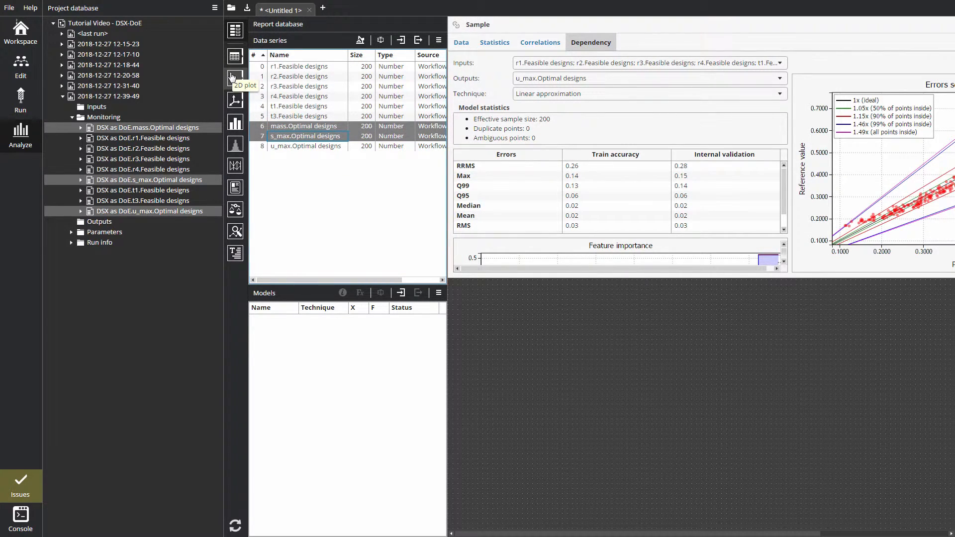
click(231, 77)
click(279, 78)
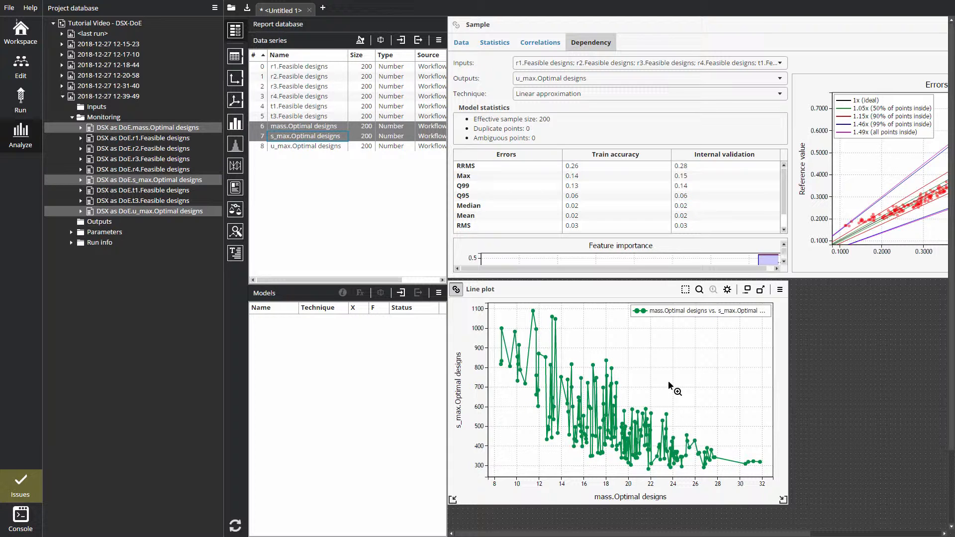
click(779, 289)
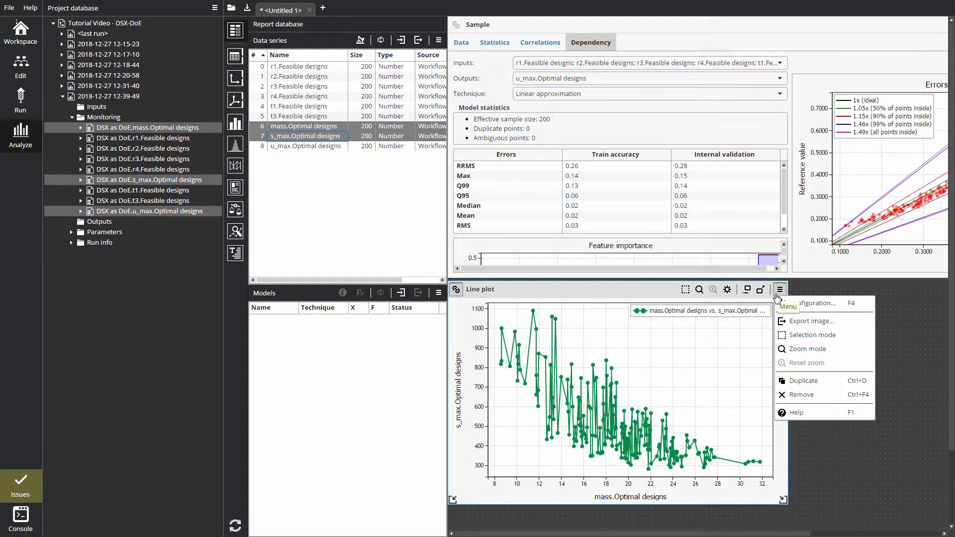
click(800, 394)
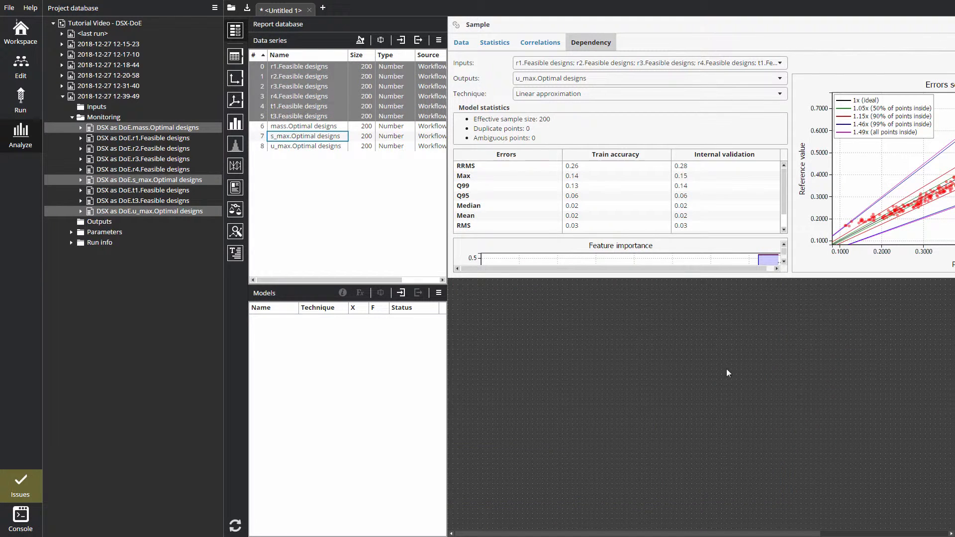
Add a 3D plot of the mass, s_max and u_max Optimal designs data series to the report.
click(321, 127)
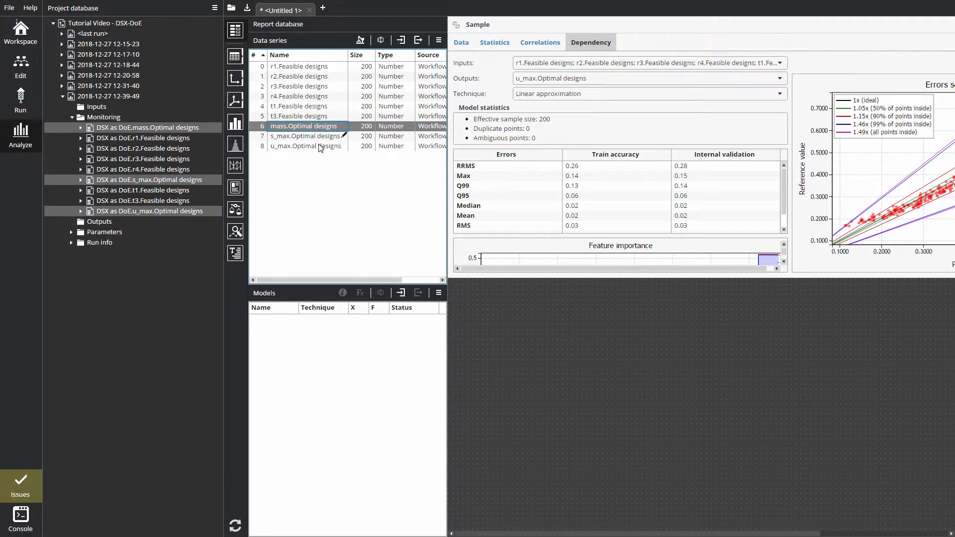
shift+click(318, 146)
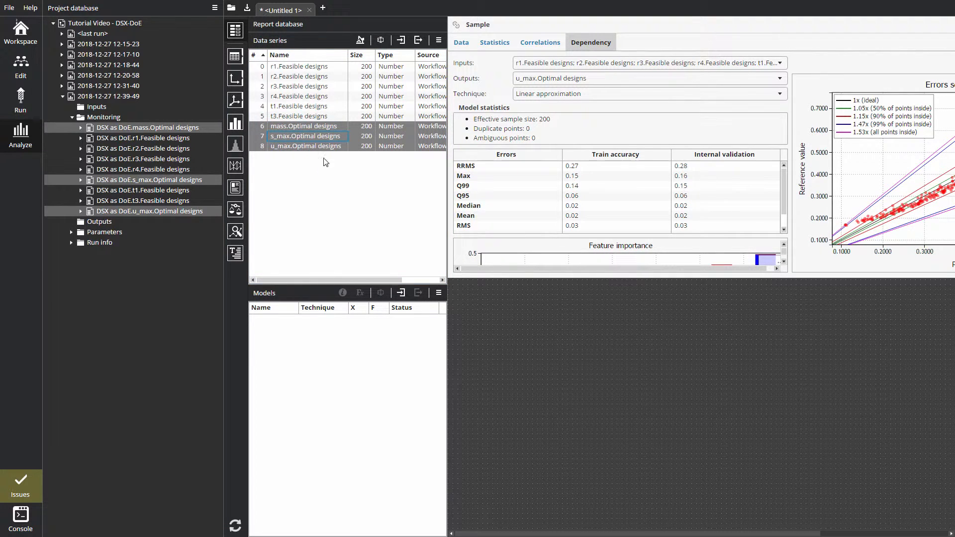
click(236, 102)
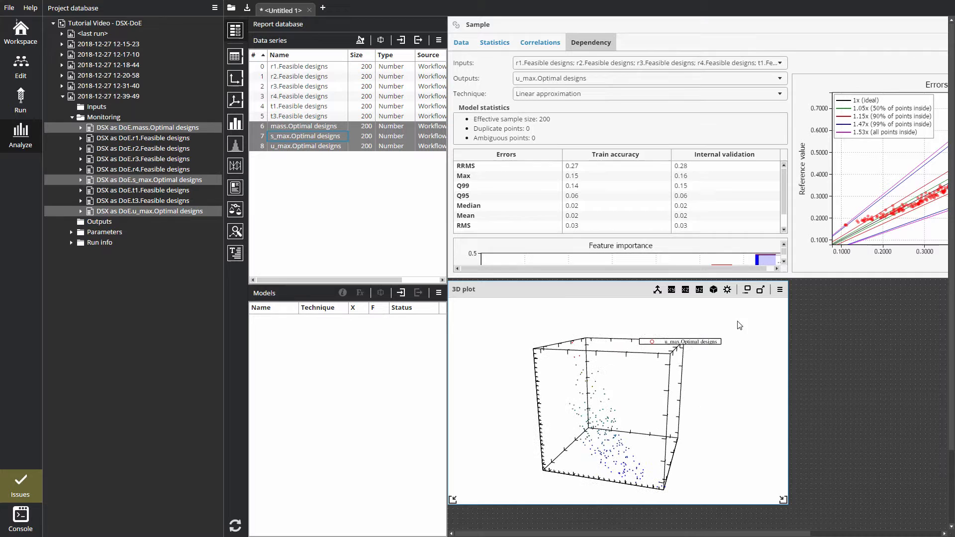
Review the 3D plot's general settings, Dataset #0 options and the mass dimension's value filter without changing them.
click(728, 290)
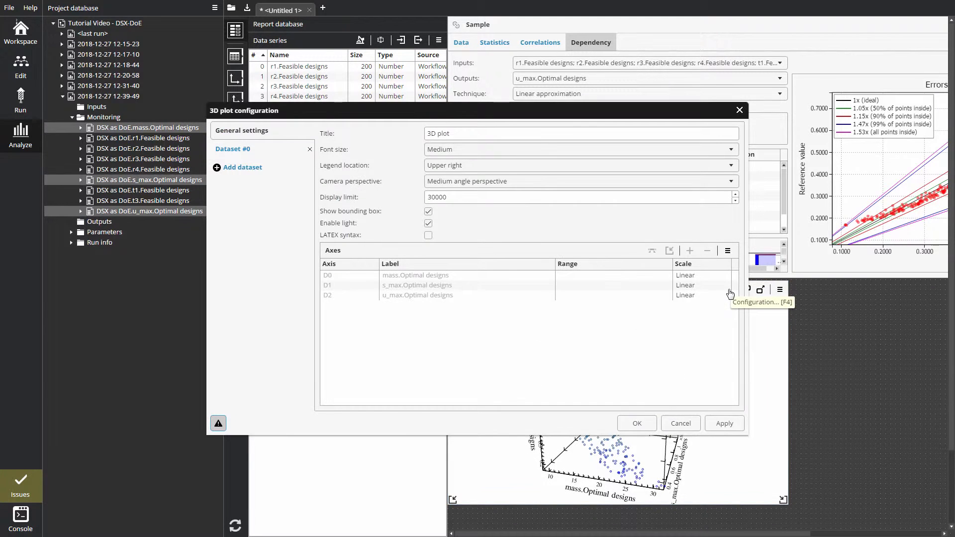
click(242, 150)
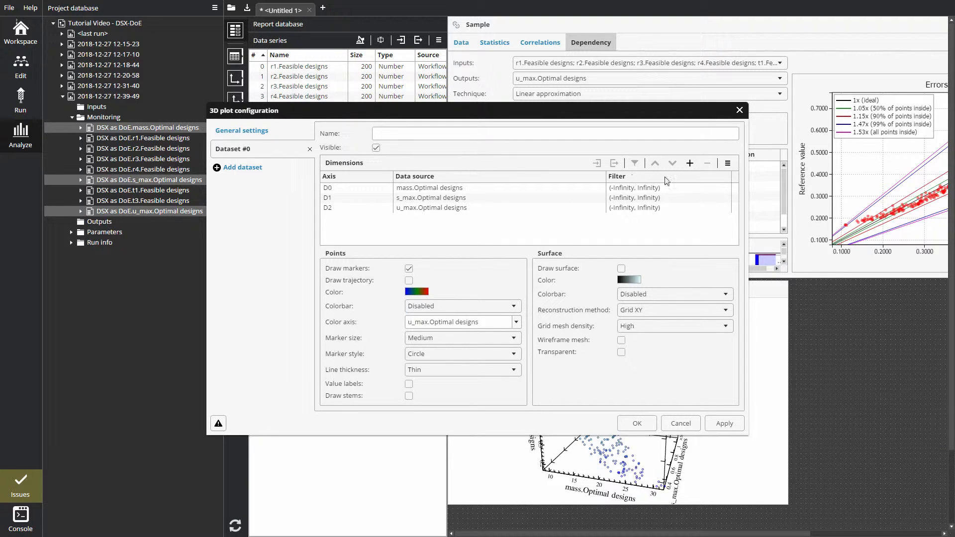
double_click(675, 187)
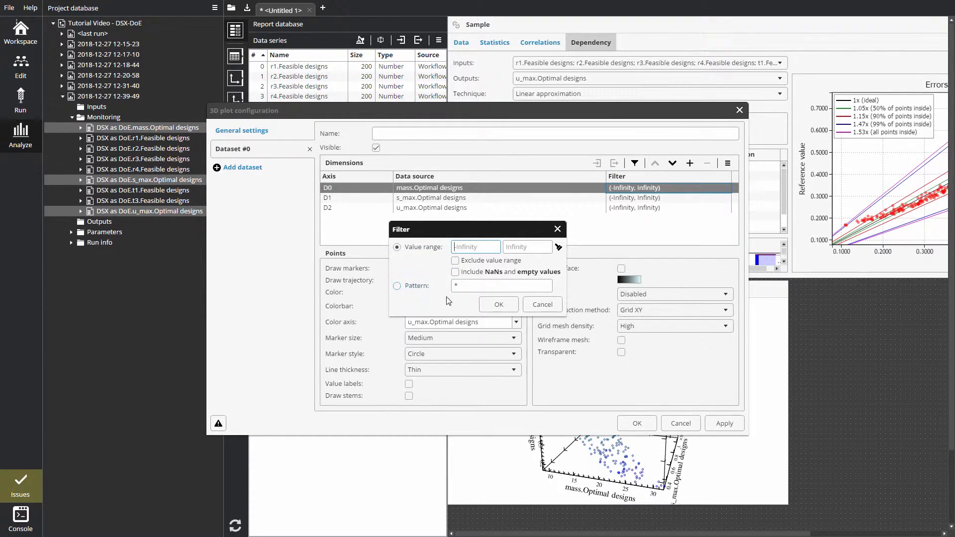
click(498, 305)
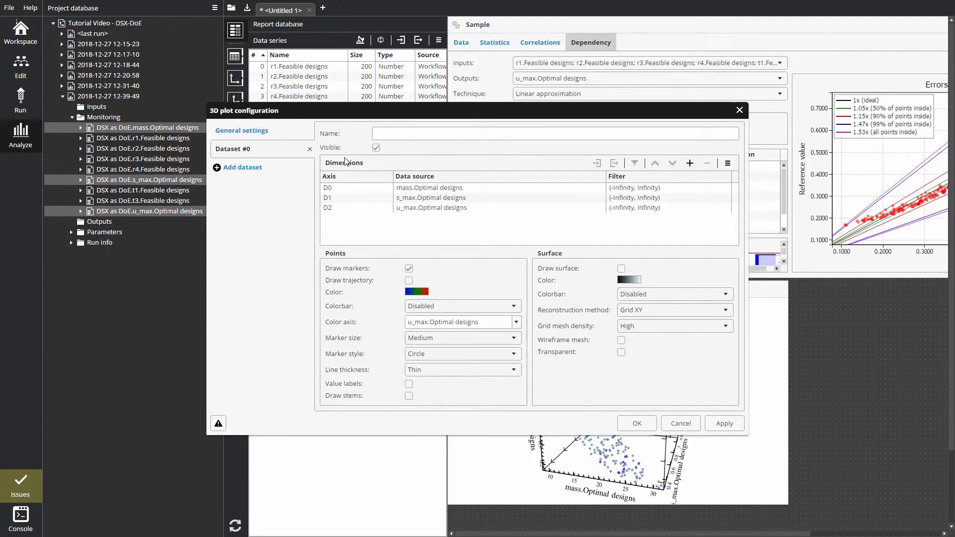
click(273, 134)
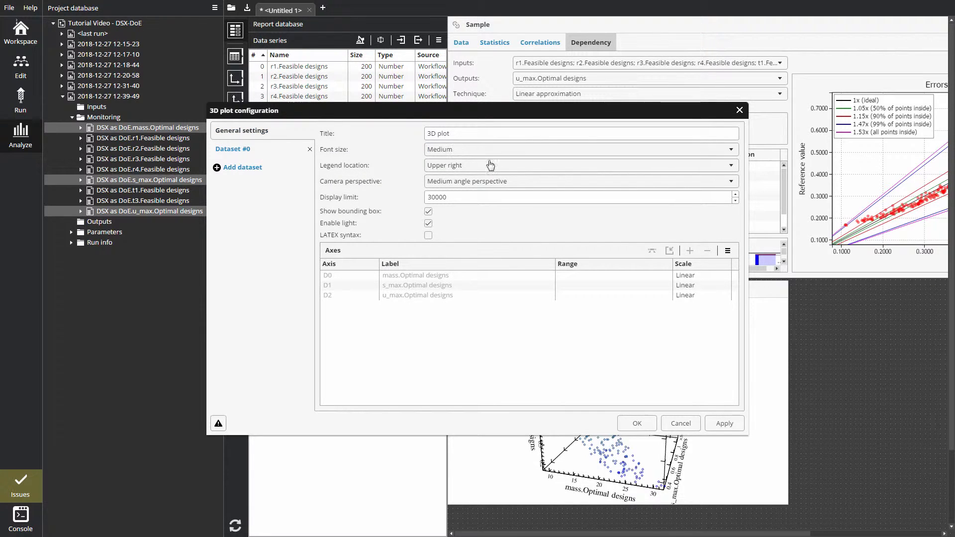
click(682, 422)
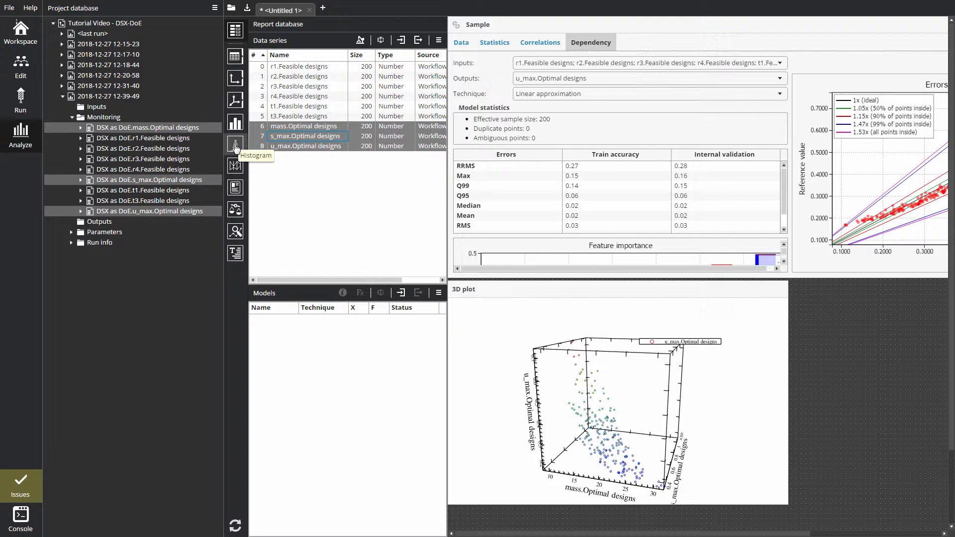
Add a parallel coordinates plot of mass, s_max and u_max, try a u_max range filter of about 0.427 to 0.464, and clear it.
click(236, 168)
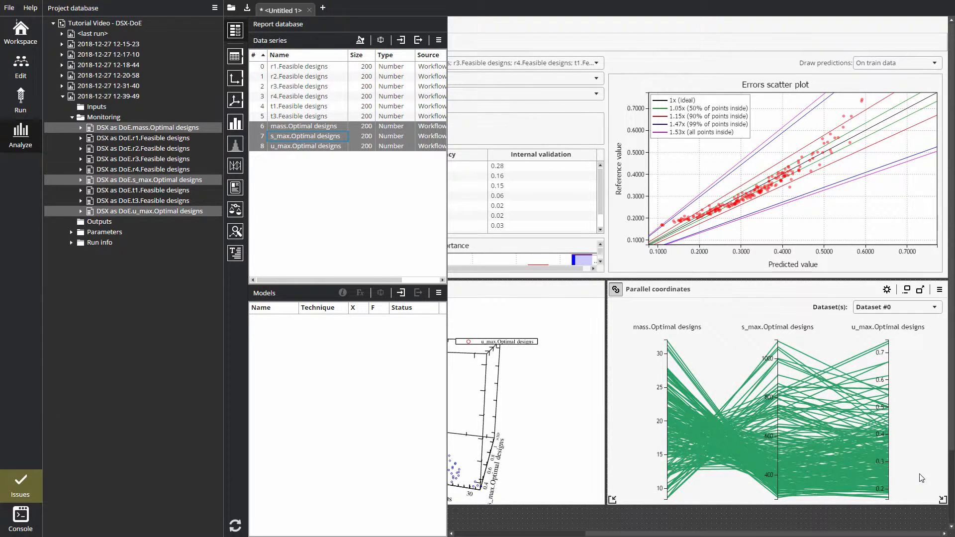
mouse_move(891, 463)
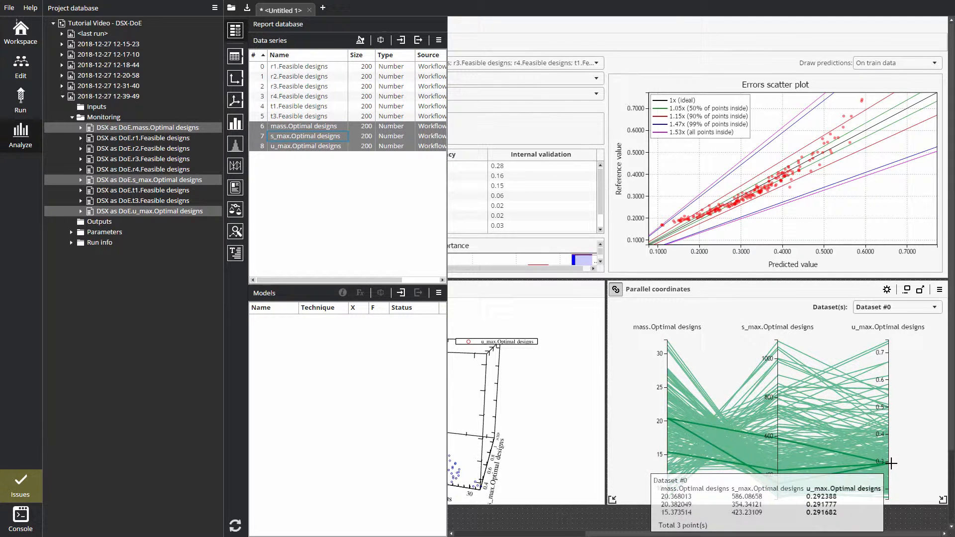
click(891, 425)
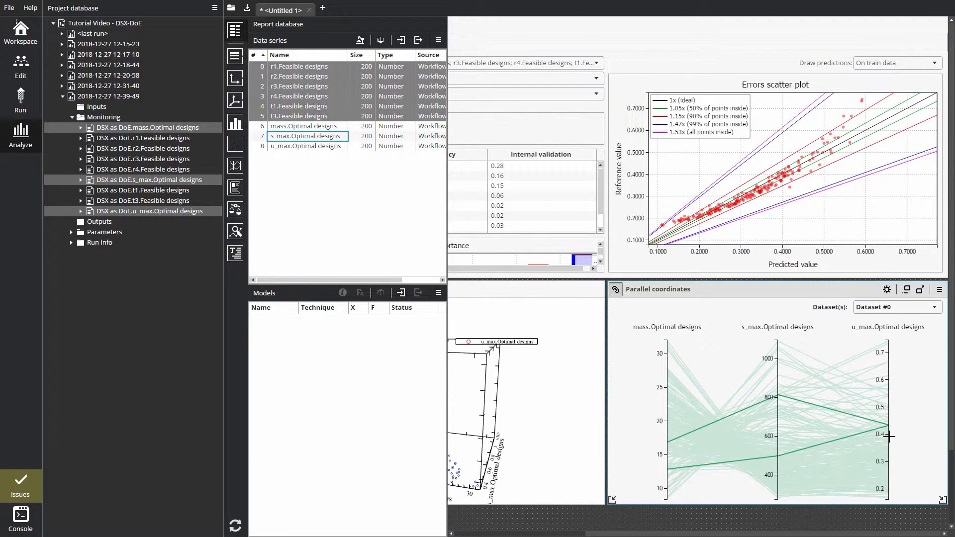
mouse_move(889, 417)
mouse_down()
mouse_move(882, 445)
mouse_move(881, 426)
mouse_up()
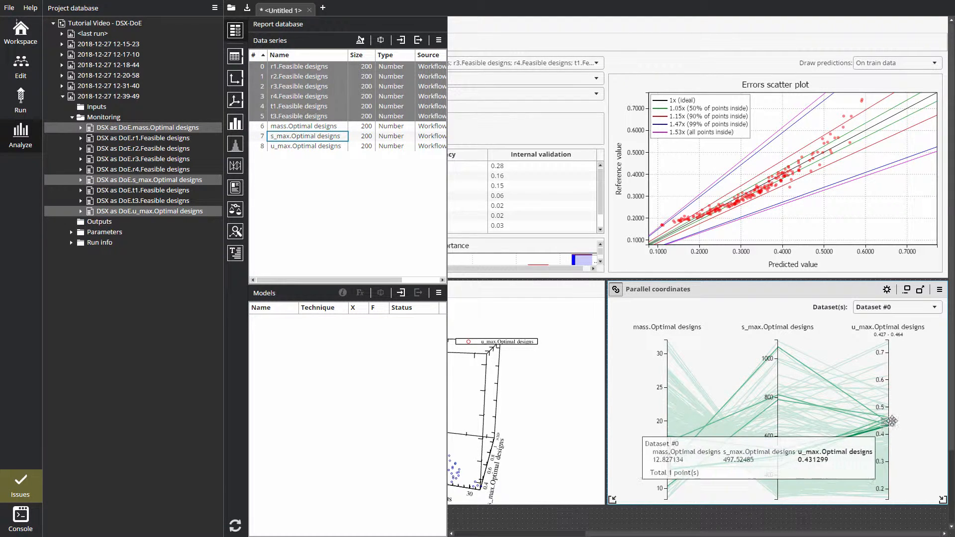
click(913, 383)
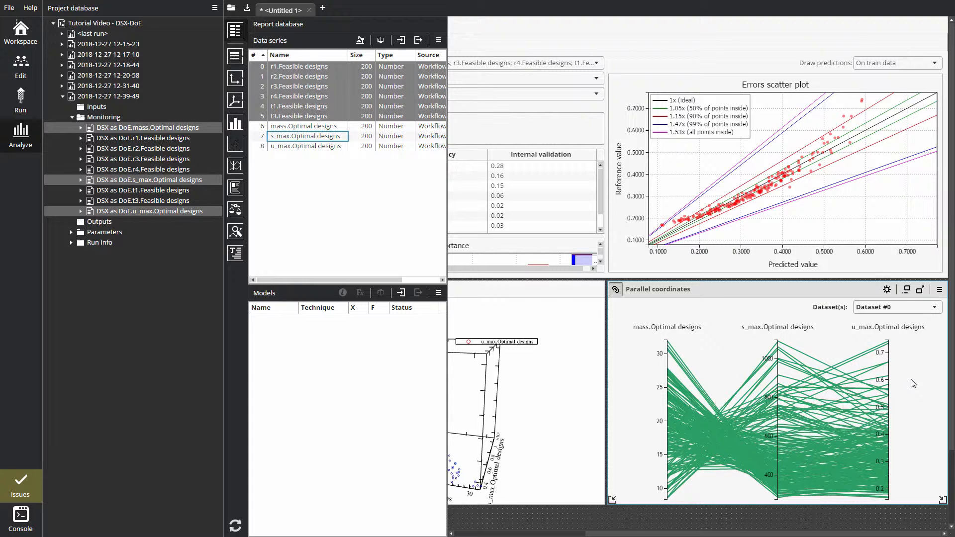
Check the modeling blocks such as ApproxBuilder in the workflow editor's block library and return to the analysis report.
click(21, 64)
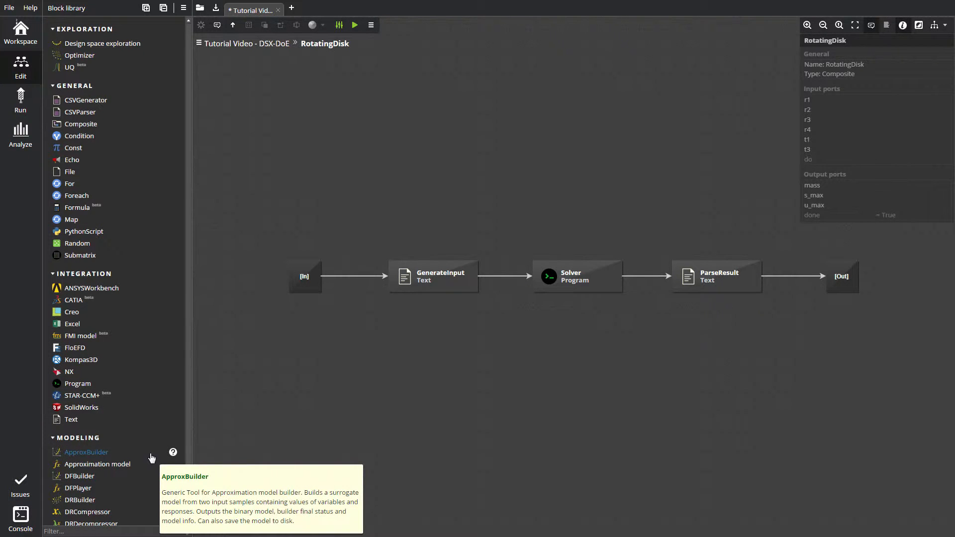
mouse_move(155, 469)
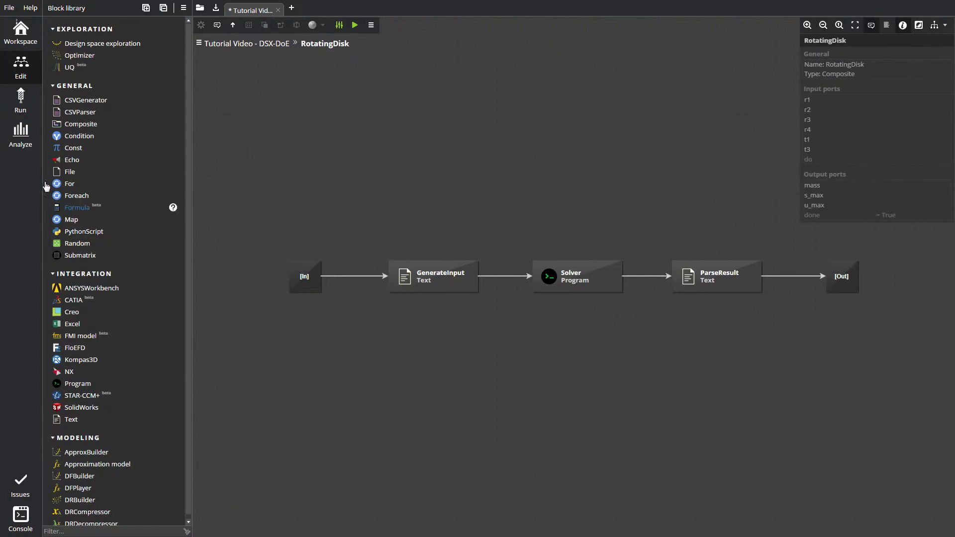
click(24, 147)
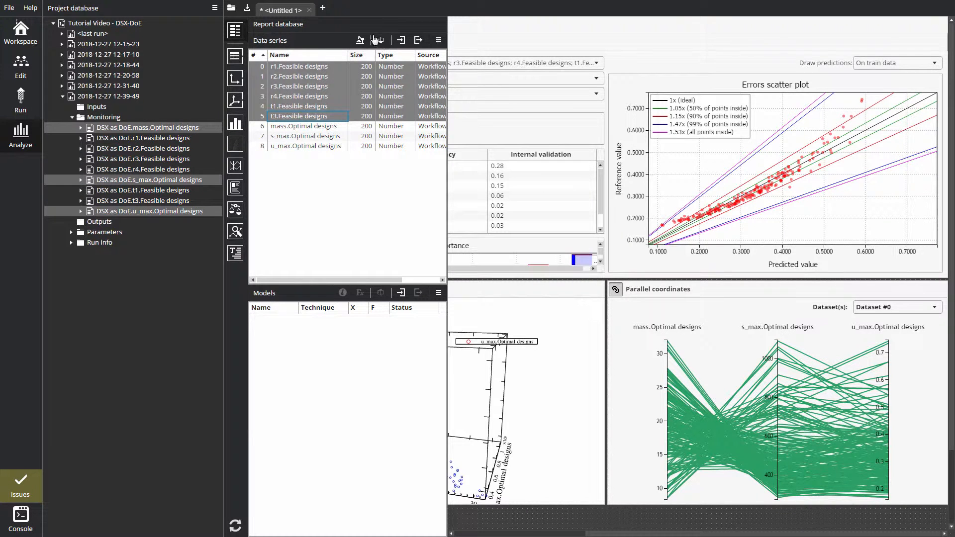